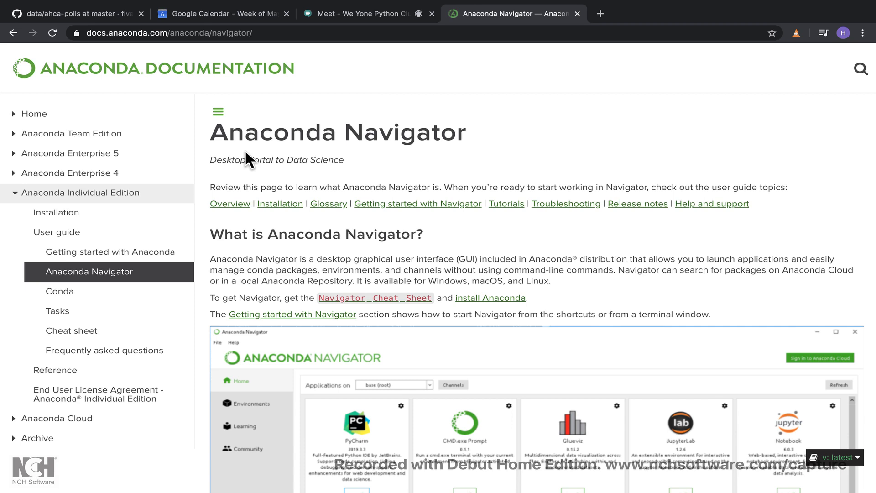
Open the Anaconda installation documentation and read through the Installing on Windows instructions
scroll(387, 258, "down", 5)
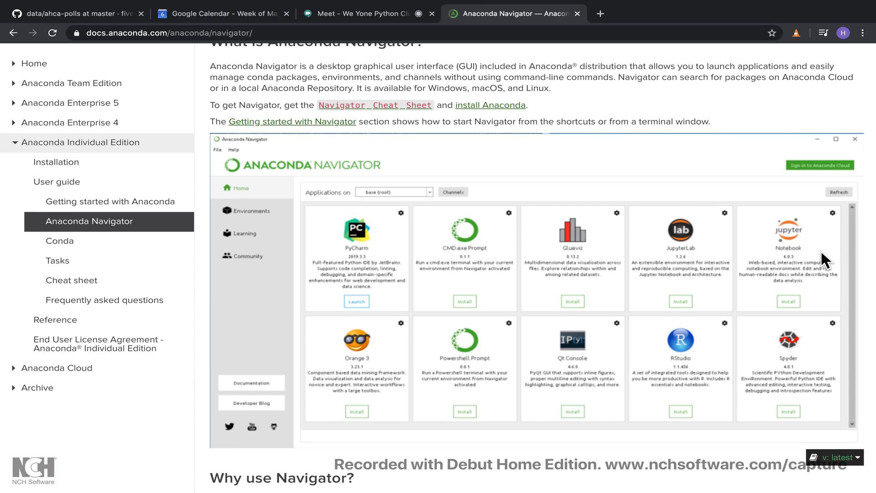
left_click(473, 107)
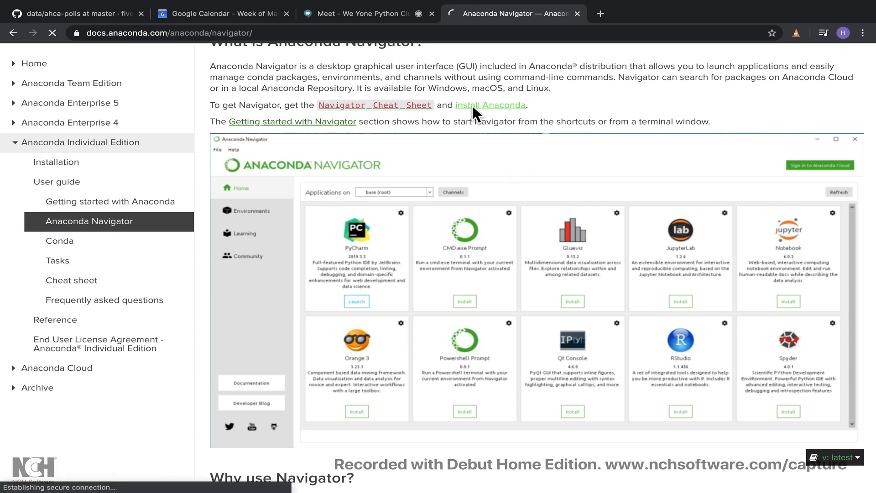
scroll(482, 256, "down", 4)
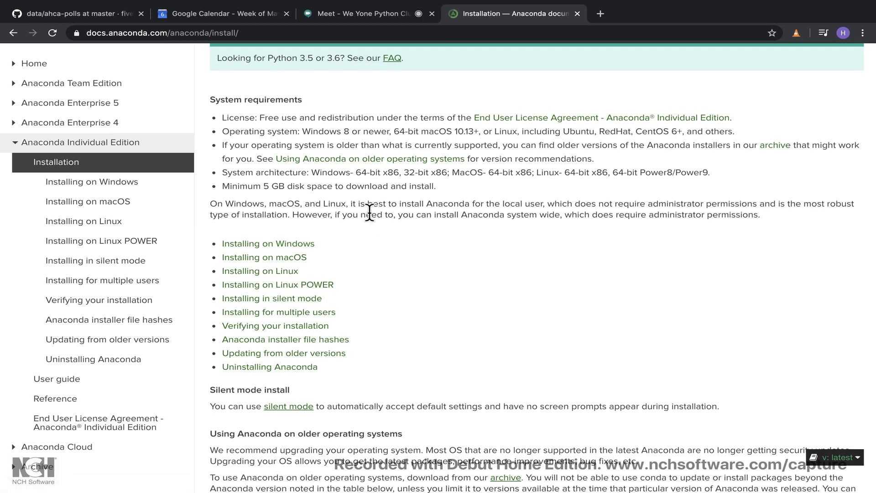
left_click(296, 246)
scroll(296, 250, "down", 13)
scroll(297, 244, "down", 15)
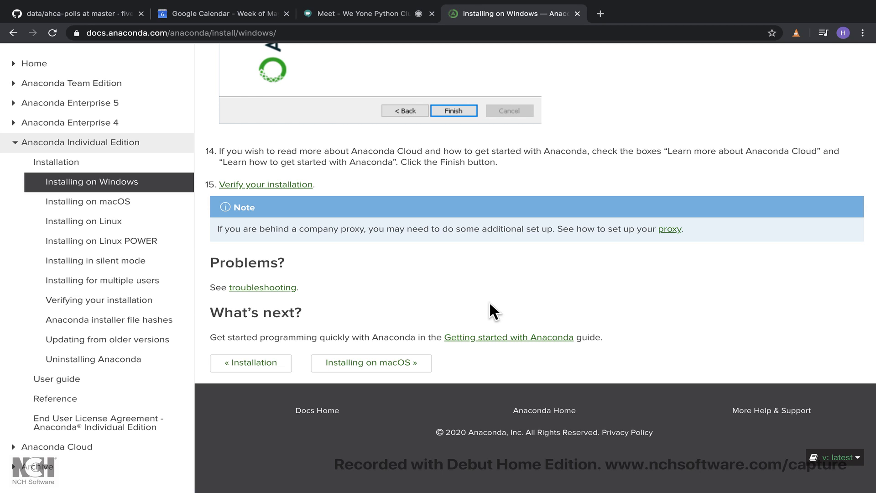
Switch to Anaconda Navigator and inspect Spyder's application management options in the Tensorflow environment
key("ctrl+Up")
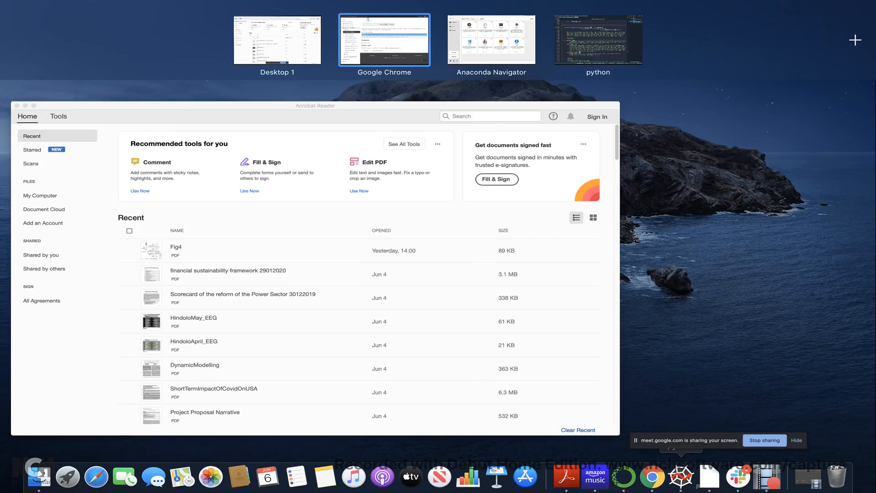
left_click(624, 477)
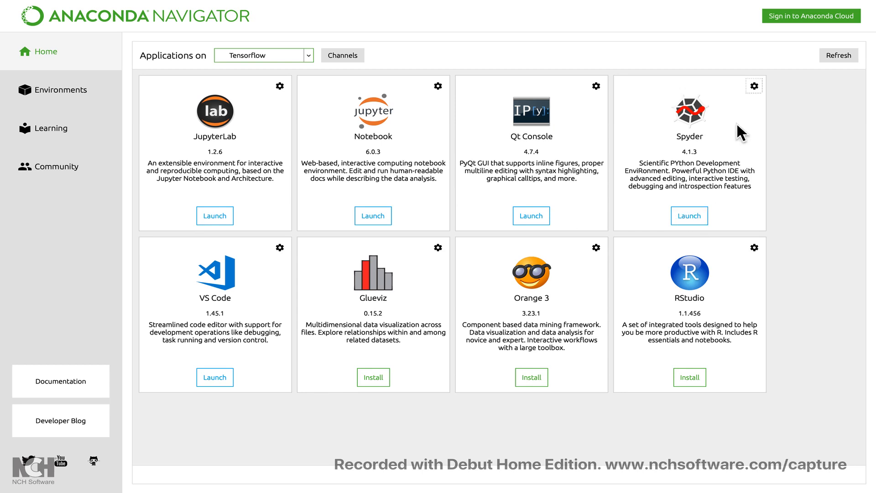
left_click(754, 85)
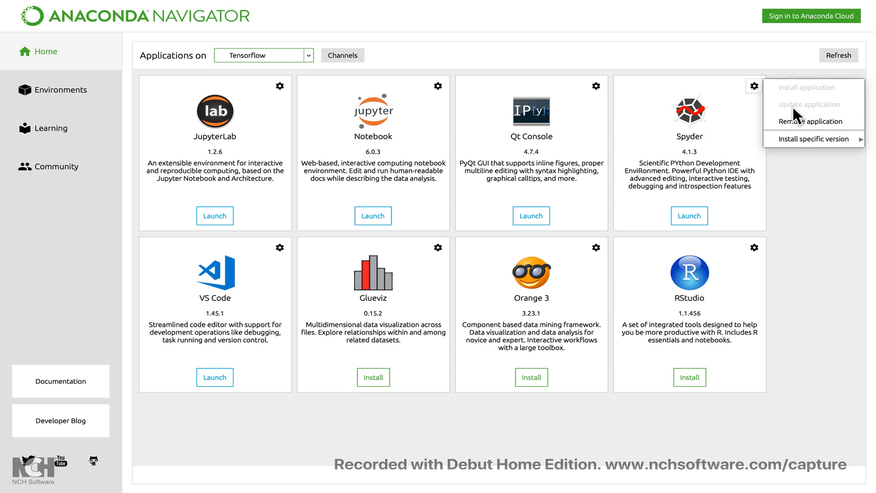
mouse_move(837, 136)
Show the applications of the base (root) environment and inspect Spyder's management options there
left_click(306, 51)
left_click(307, 51)
left_click(270, 69)
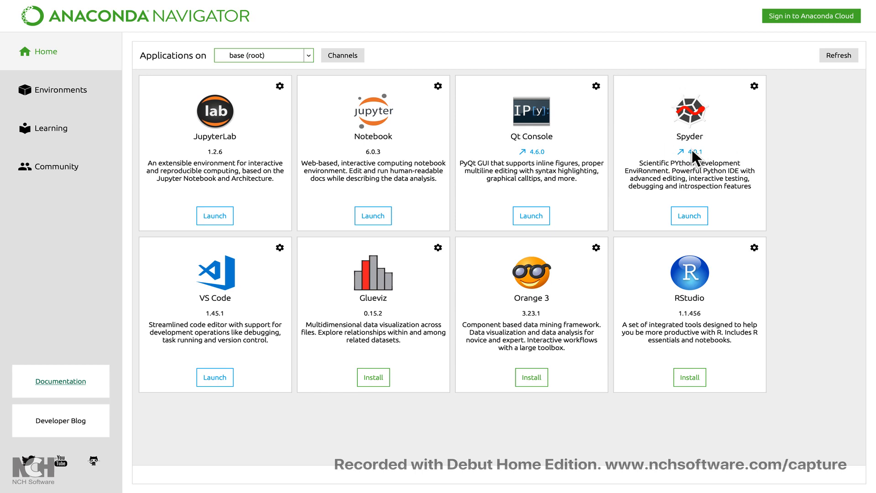
left_click(755, 87)
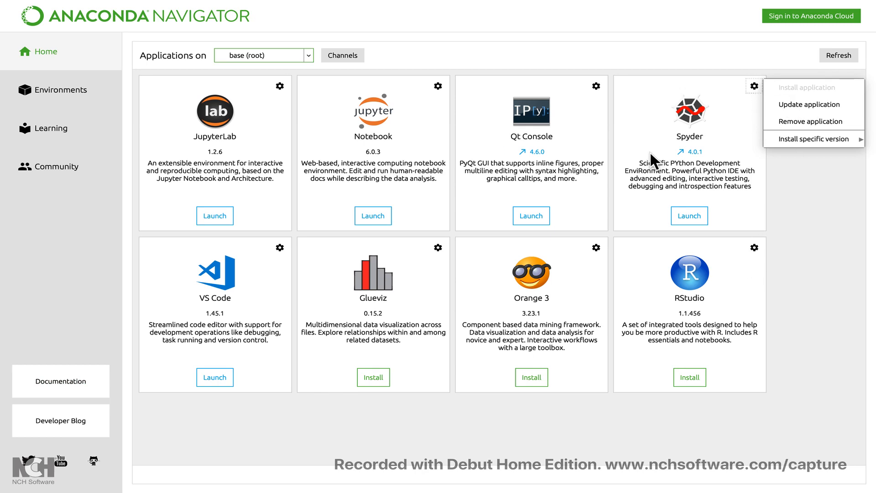
Set the applications environment back to Tensorflow
left_click(306, 53)
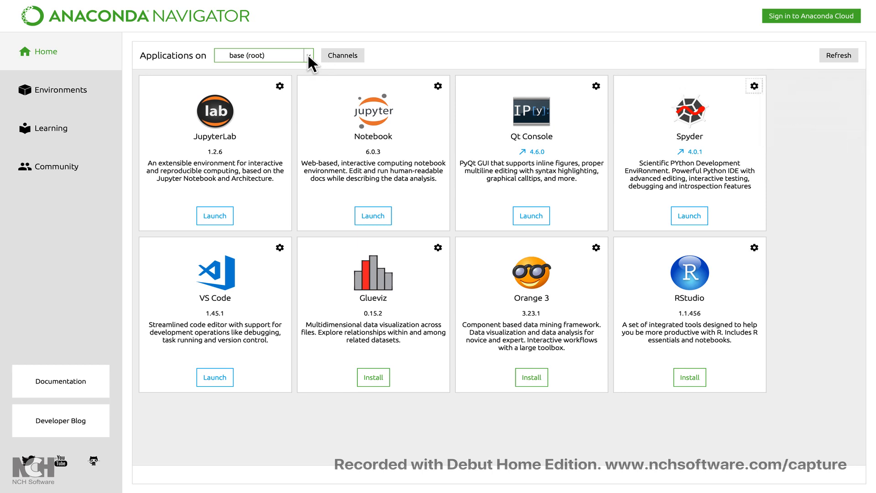
left_click(308, 53)
left_click(263, 81)
key("ctrl+Up")
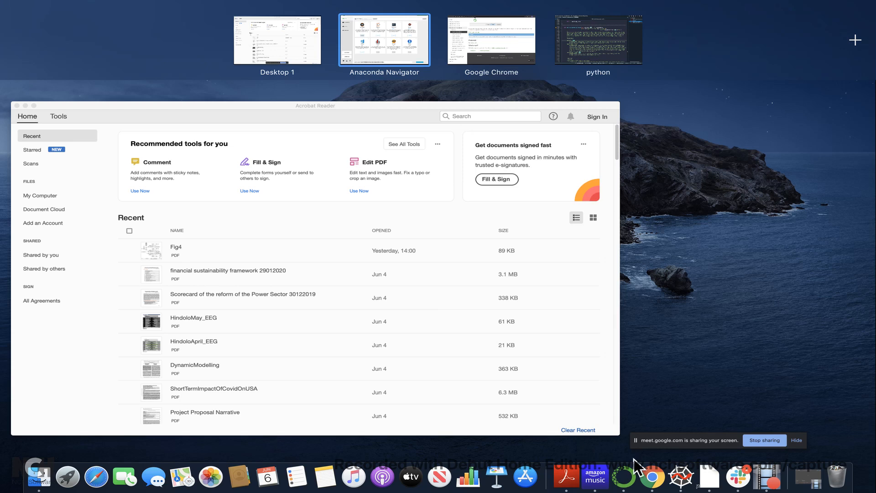
left_click(654, 477)
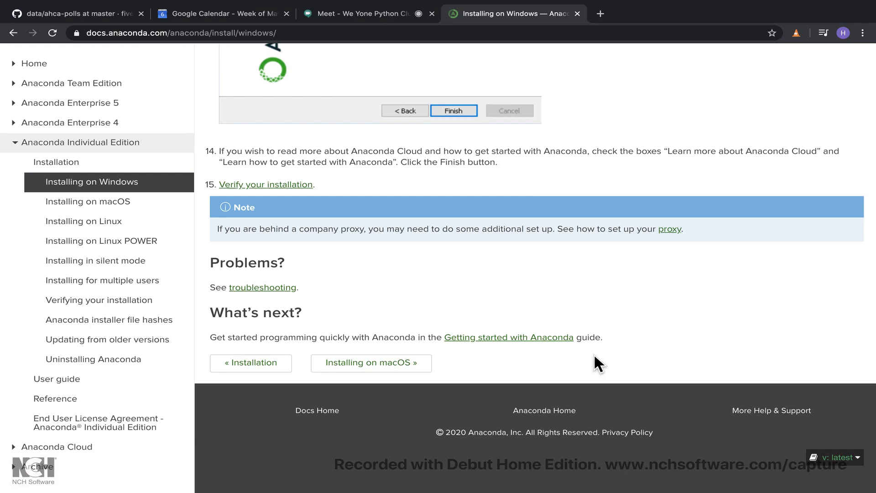
key("ctrl+Up")
left_click(482, 48)
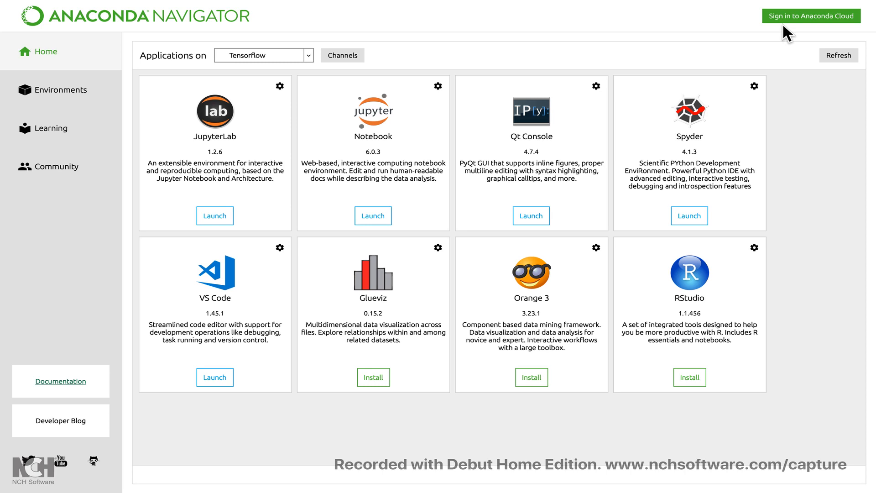
Enable offline mode in the Navigator preferences and apply the change
mouse_move(14, 8)
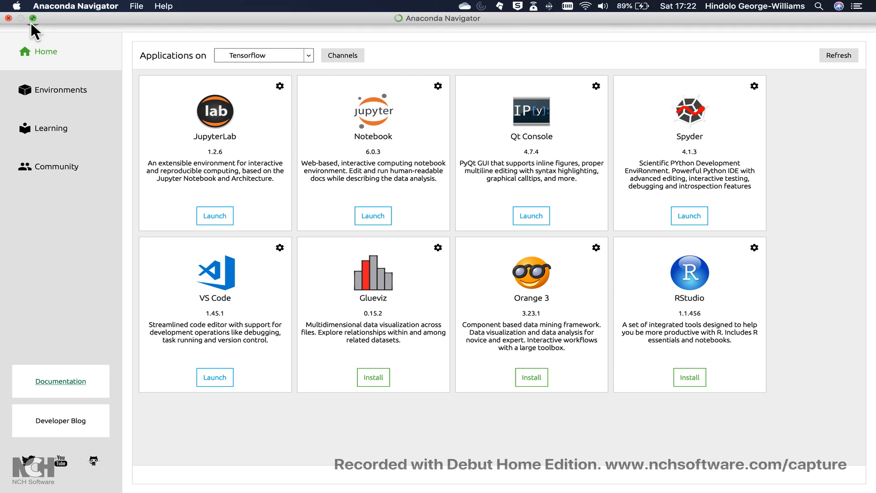
left_click(56, 4)
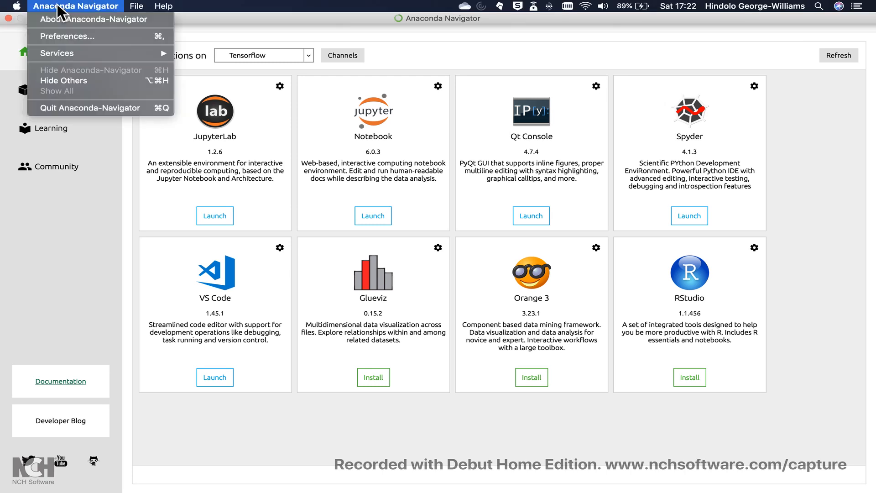
left_click(62, 35)
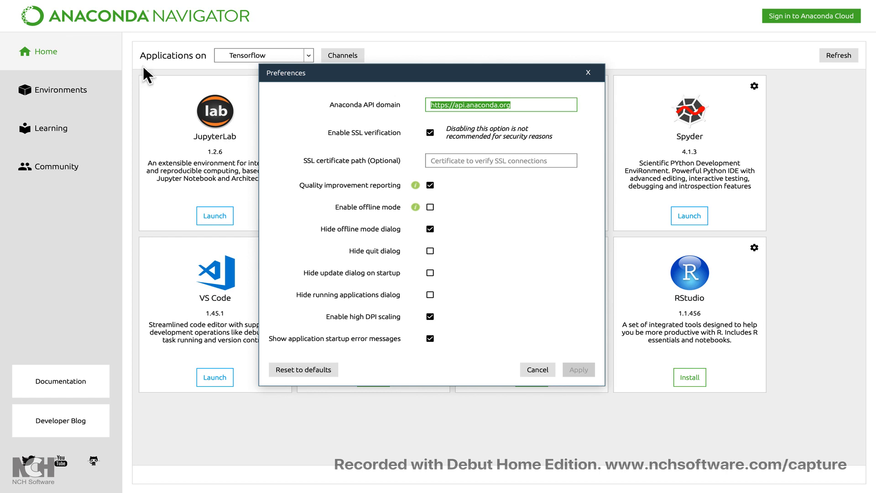
left_click(429, 209)
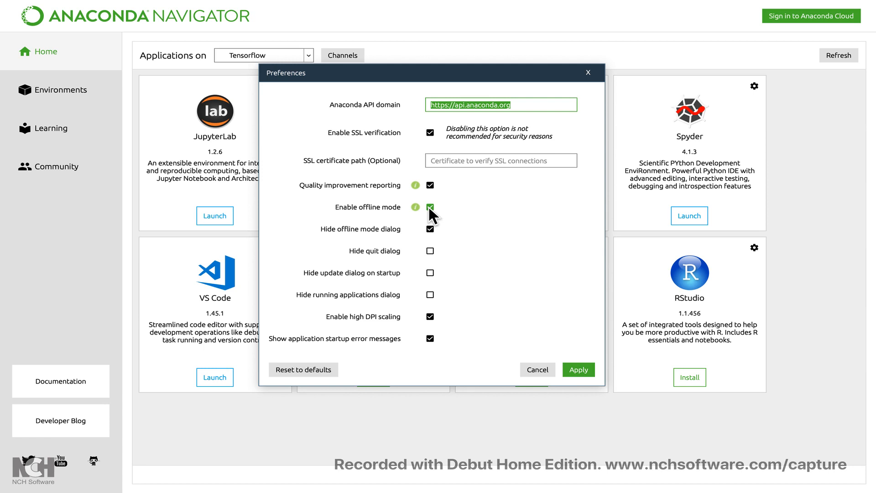
left_click(577, 369)
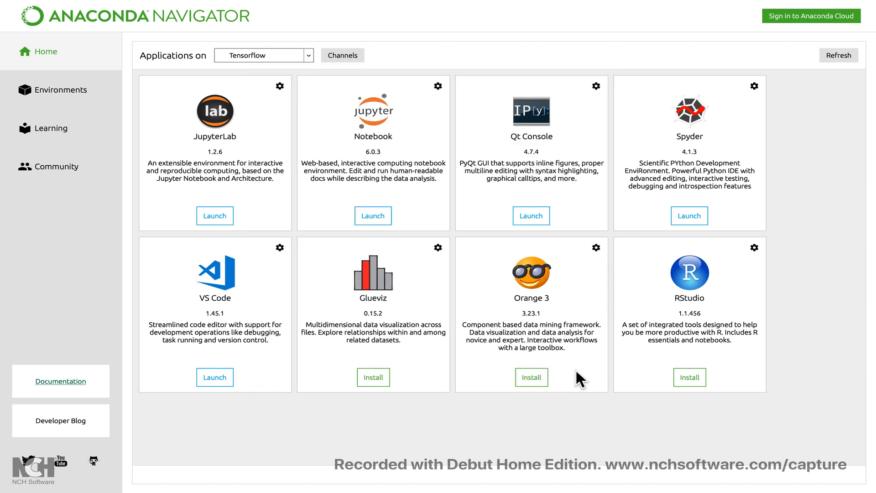
left_click(535, 283)
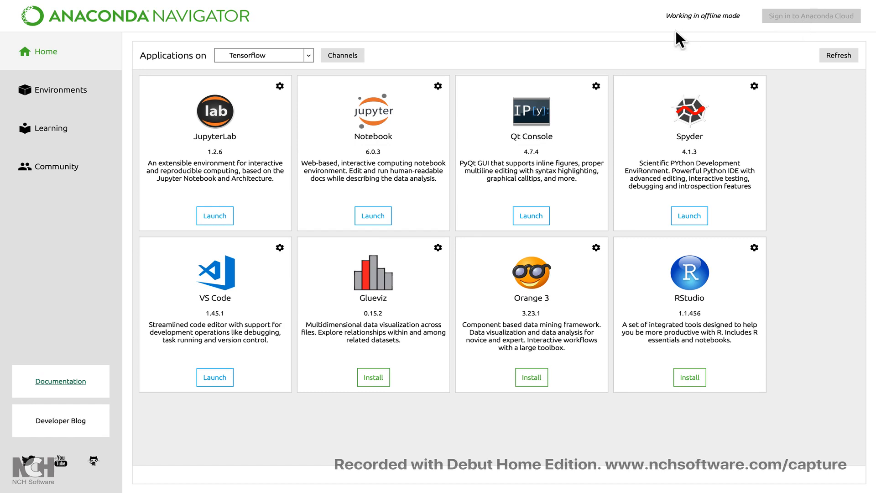
Disable offline mode in the Navigator preferences and apply the change
mouse_move(45, 10)
left_click(53, 7)
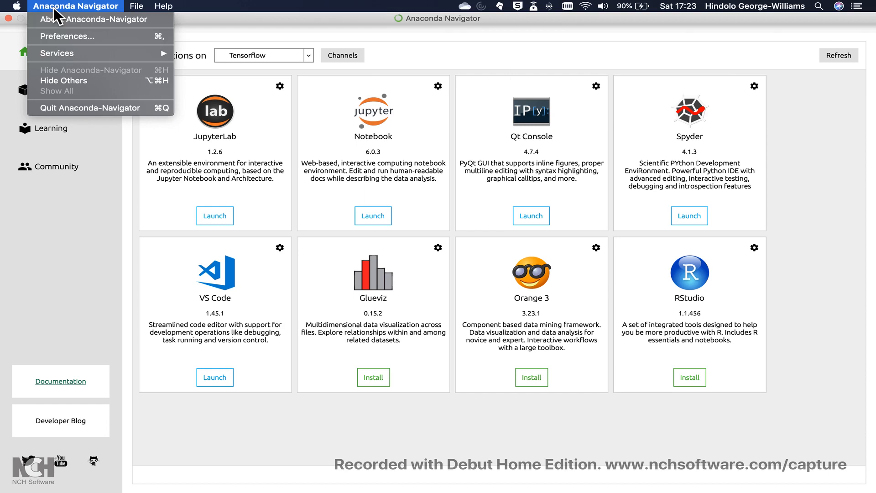
left_click(80, 39)
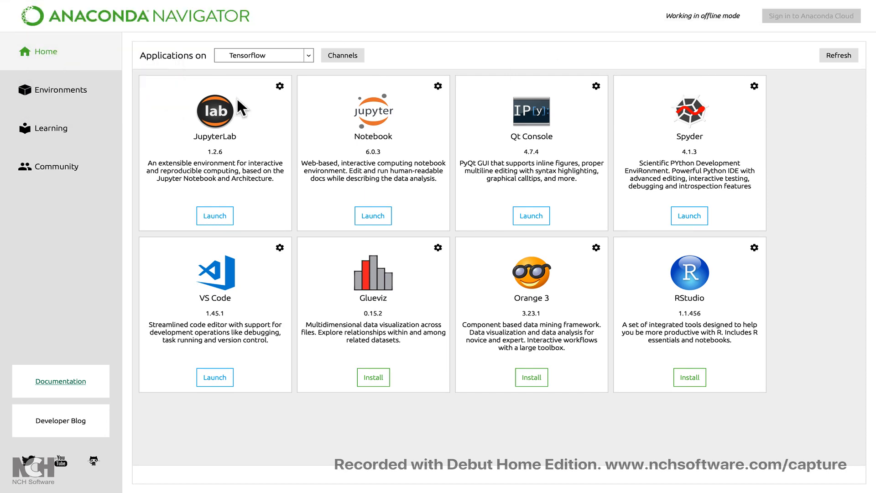
left_click(430, 208)
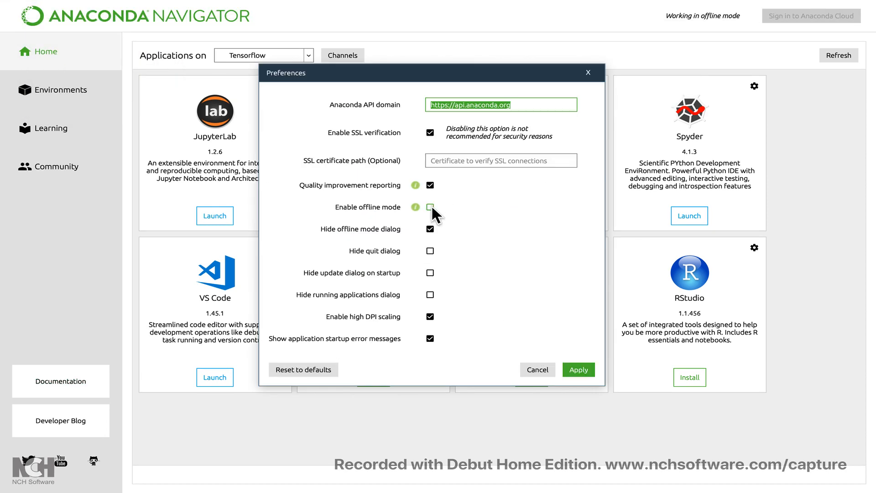
left_click(579, 369)
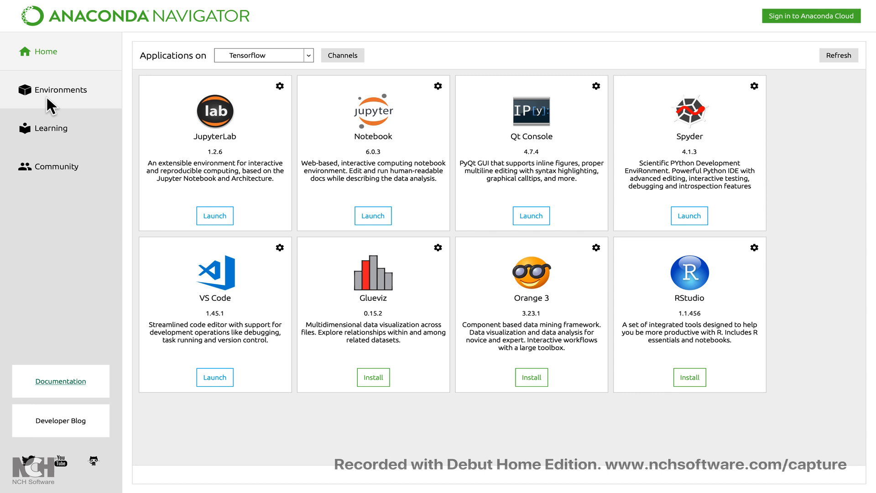
Set the applications environment to base (root) and open the environments overview with its package list
left_click(312, 54)
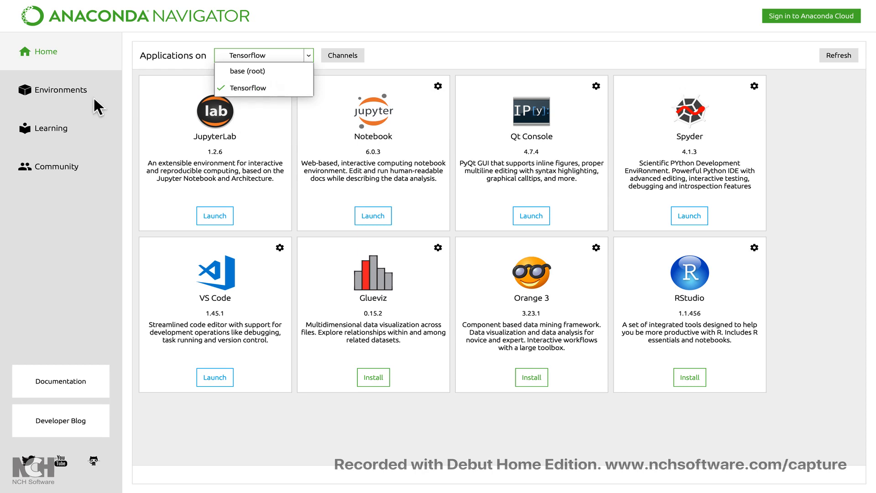
left_click(241, 73)
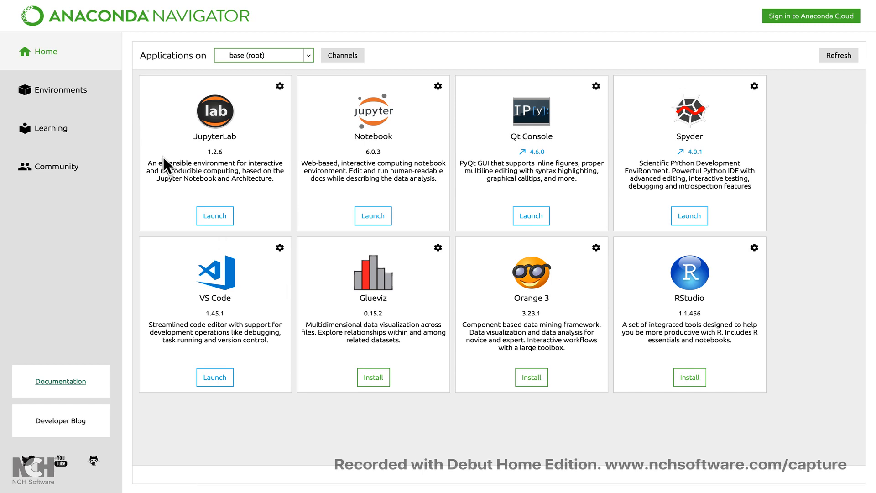
left_click(58, 95)
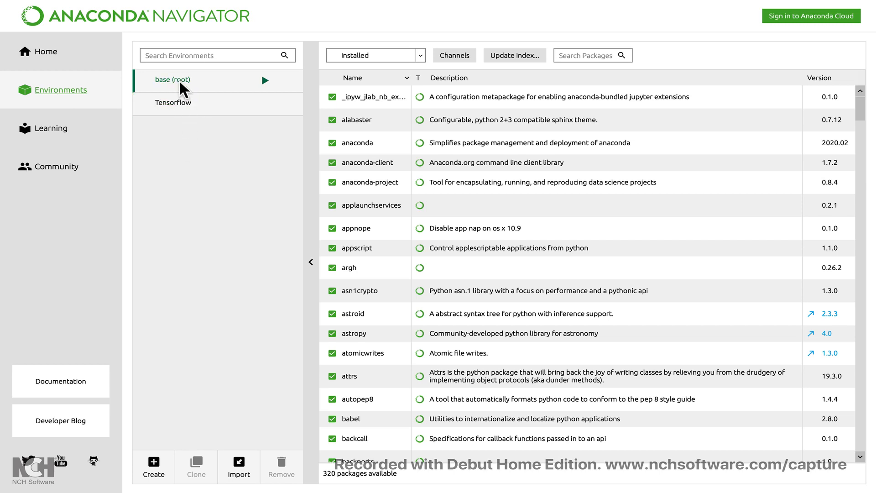
mouse_move(196, 76)
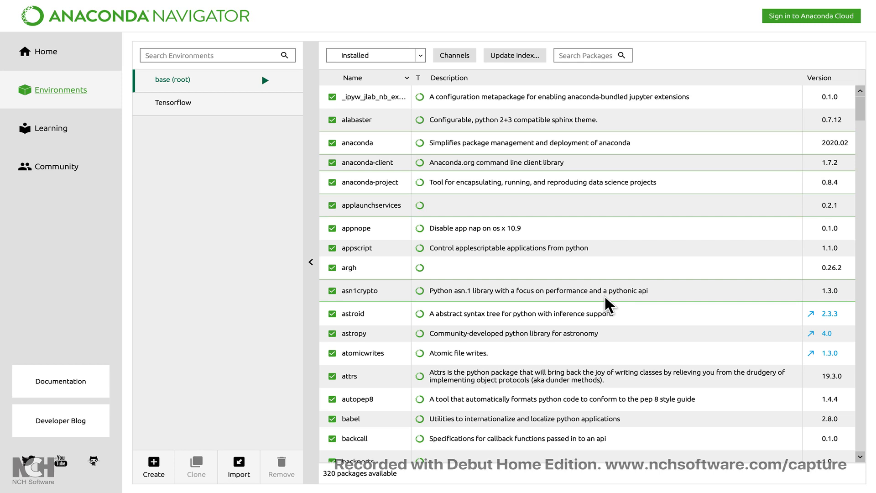
Filter the base (root) package list by Not installed, Installed and Updatable in turn
left_click(420, 55)
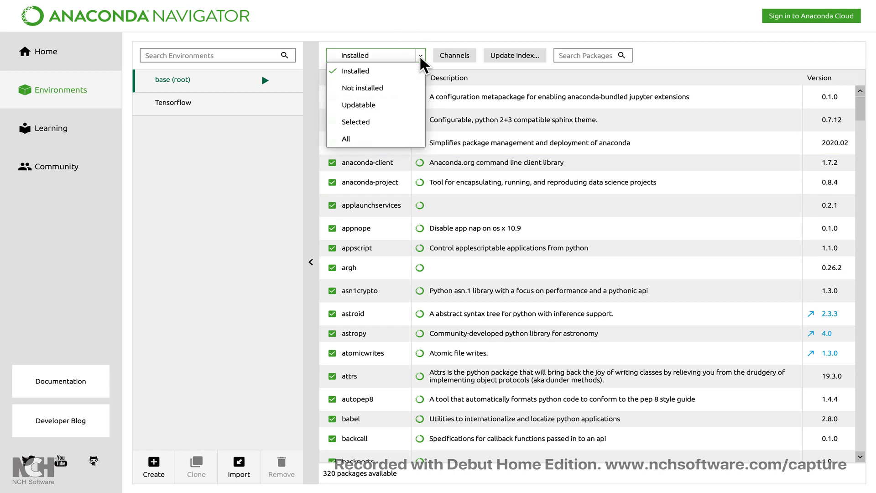
left_click(370, 90)
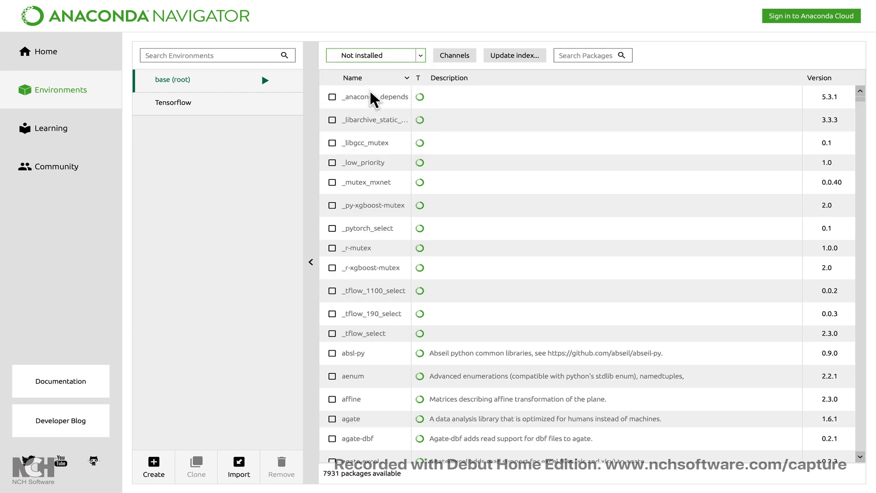
left_click(421, 55)
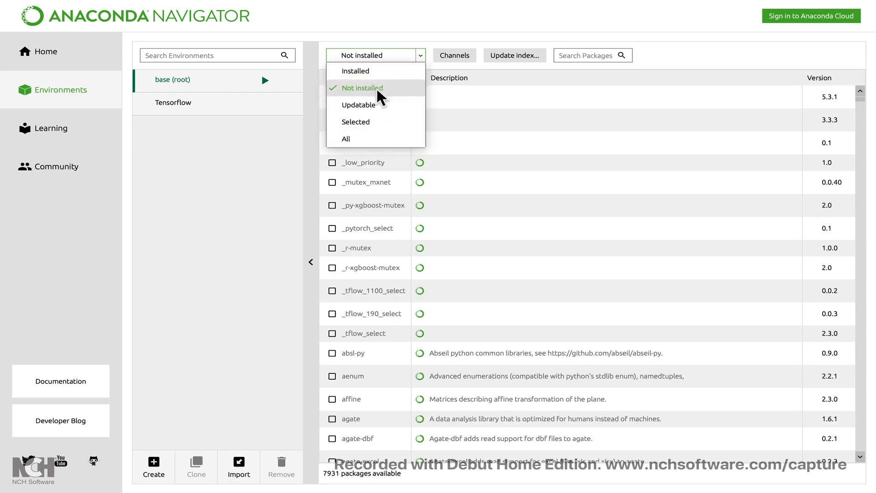
left_click(366, 68)
left_click(420, 54)
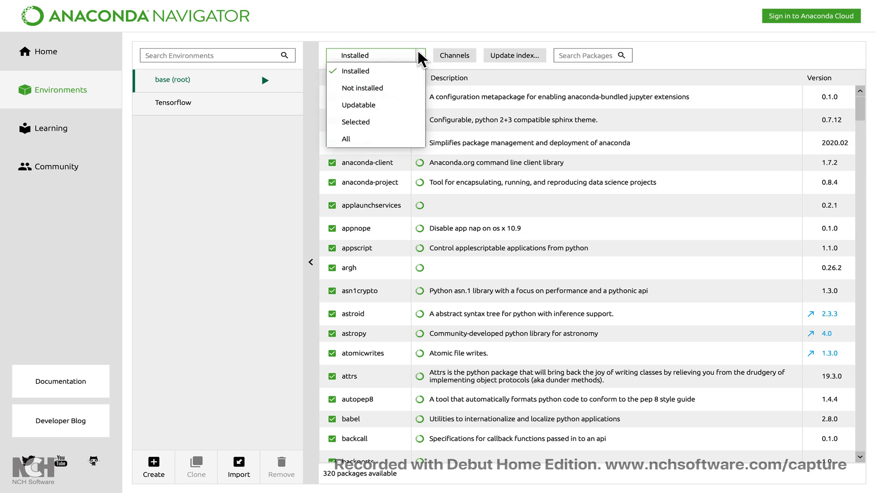
left_click(374, 104)
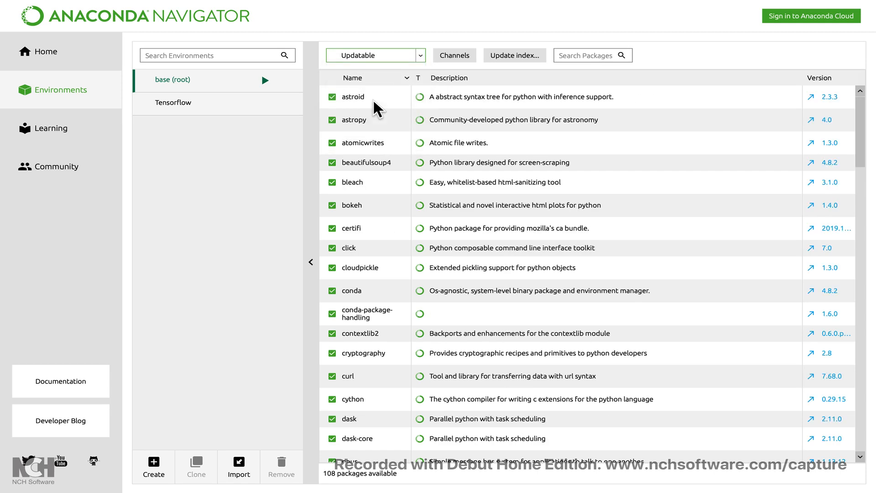
Set the base (root) package filter to All and browse the full list of packages
left_click(427, 58)
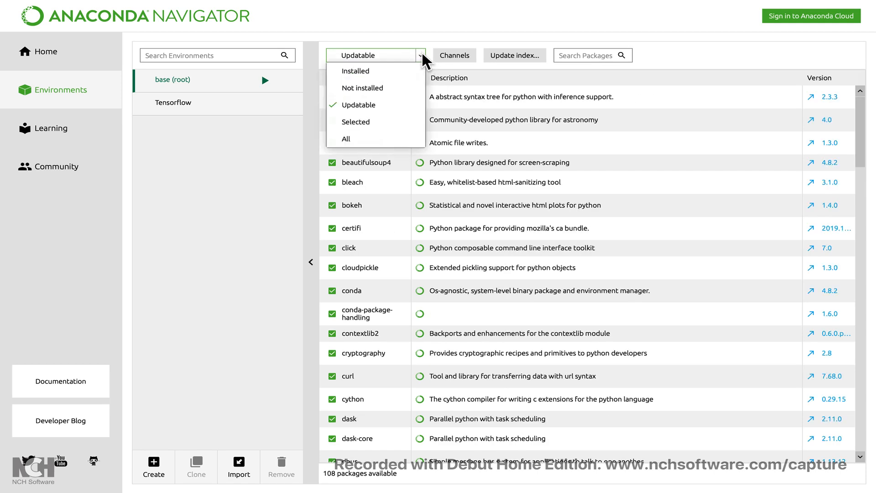
left_click(360, 137)
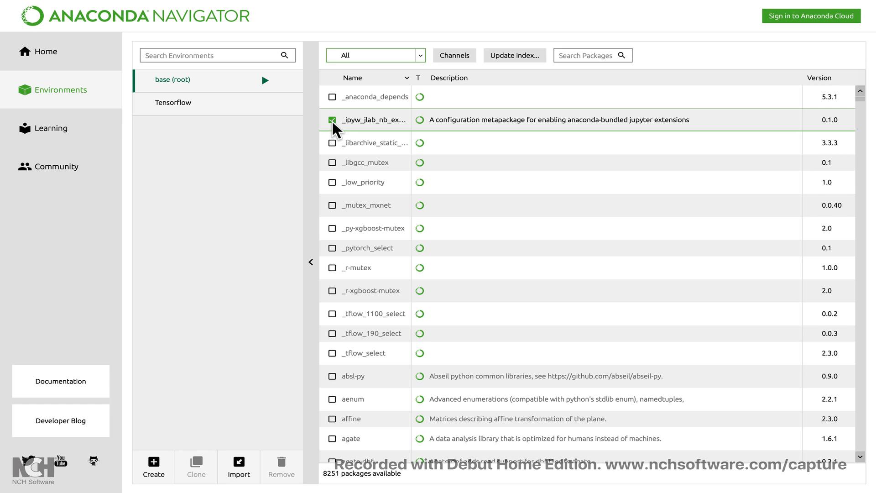
scroll(346, 195, "down", 5)
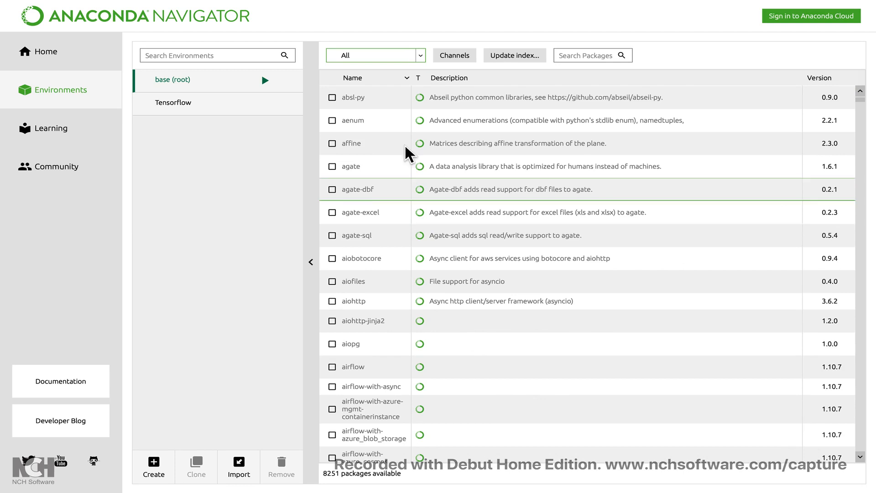
Filter the base (root) package list by Installed, browse it and search it for numpy
left_click(421, 54)
left_click(365, 71)
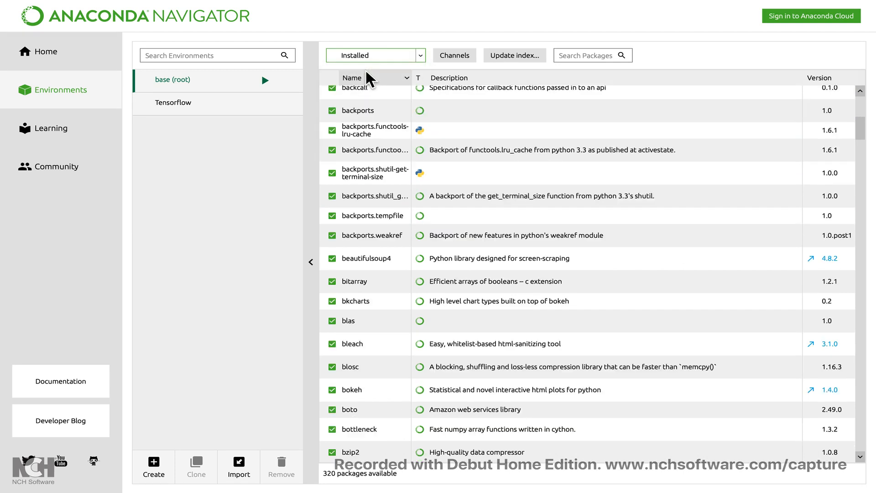
scroll(379, 315, "down", 1)
scroll(379, 315, "up", 7)
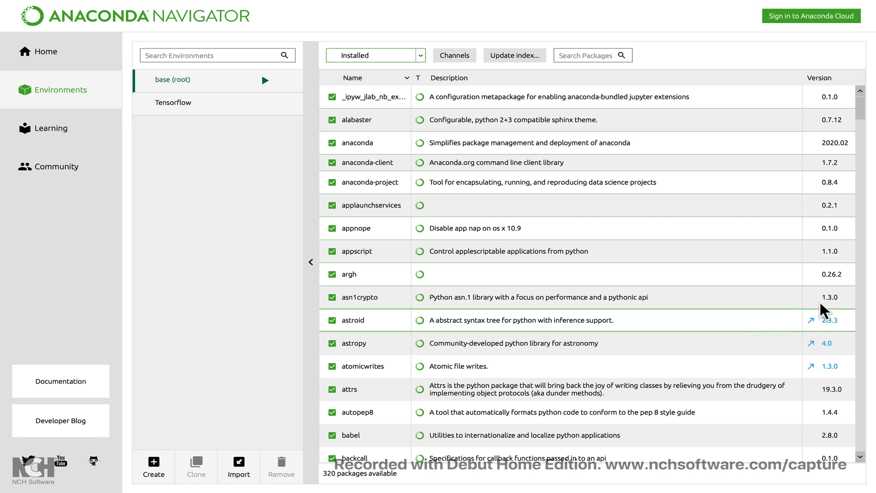
left_click(591, 59)
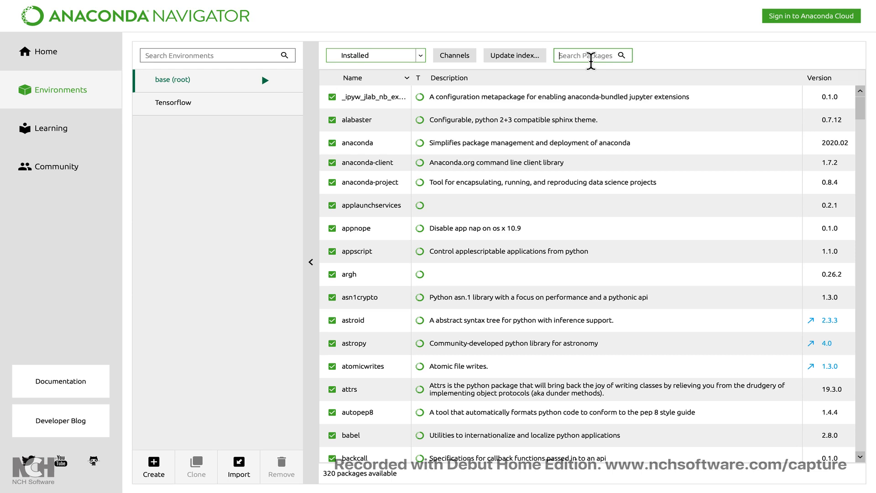
type("numpy")
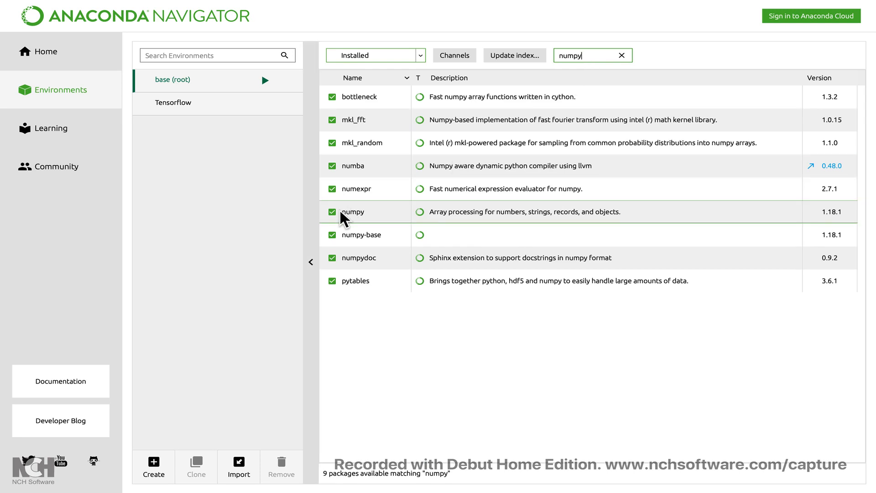
Search the installed base (root) packages for tensor, and repeat the search with the package filter set to All
left_click(622, 55)
type("tensor")
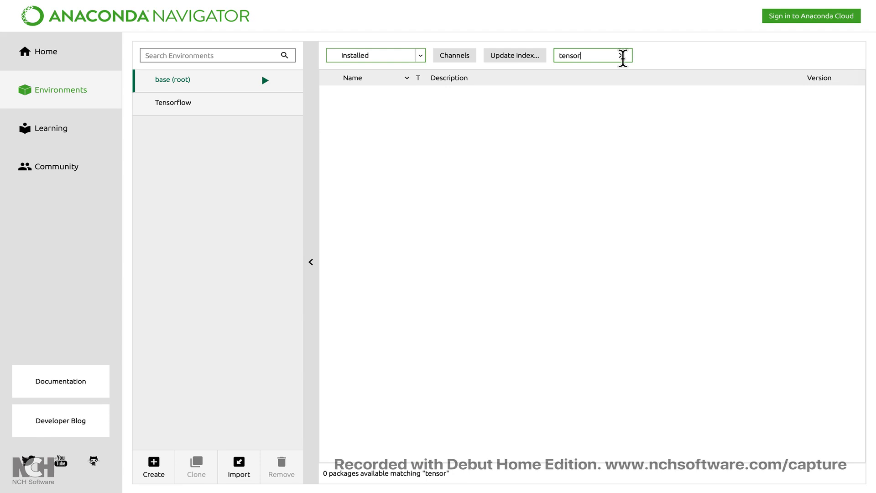
left_click(421, 56)
left_click(354, 139)
left_click(622, 55)
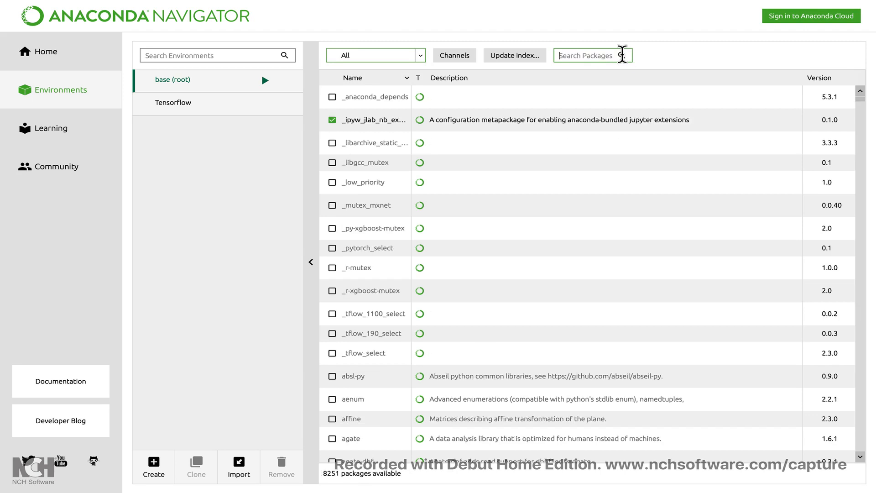
type("Tensor")
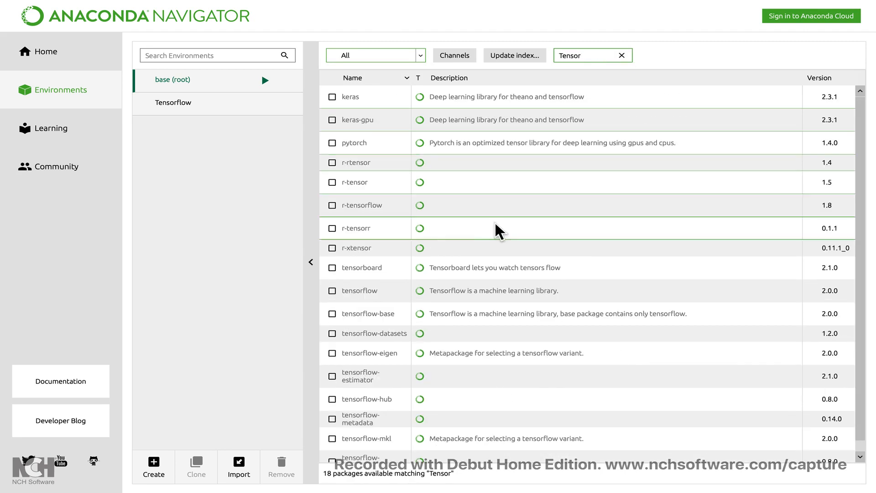
Mark the tensorflow package for installation in base (root), open the install confirmation and cancel it
left_click(332, 292)
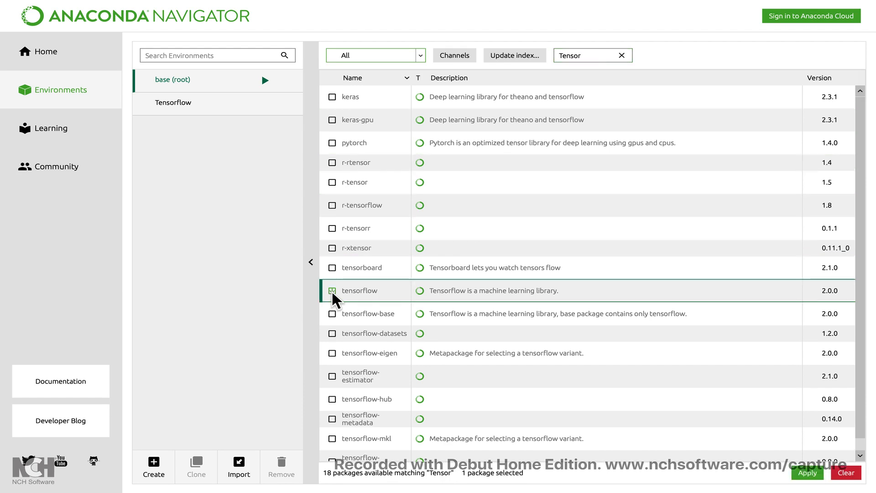
left_click(811, 476)
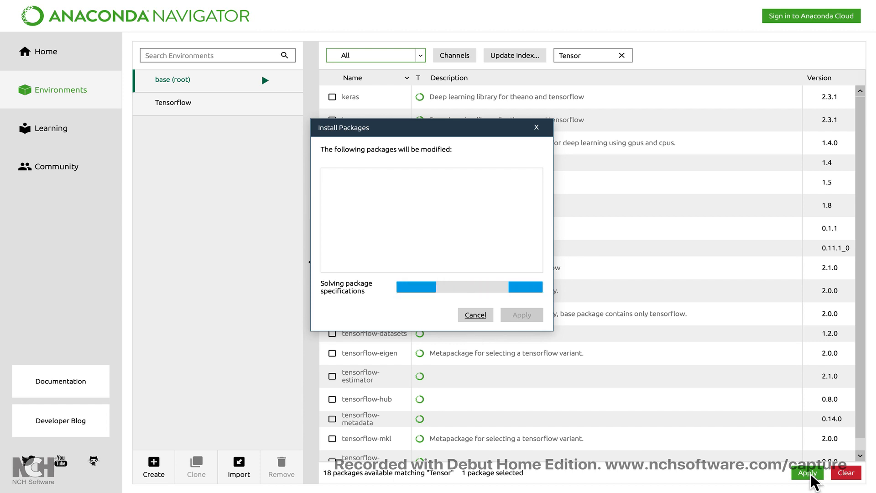
left_click(477, 315)
Check the matching Tensor packages in the Tensorflow environment and return to base (root)
left_click(204, 101)
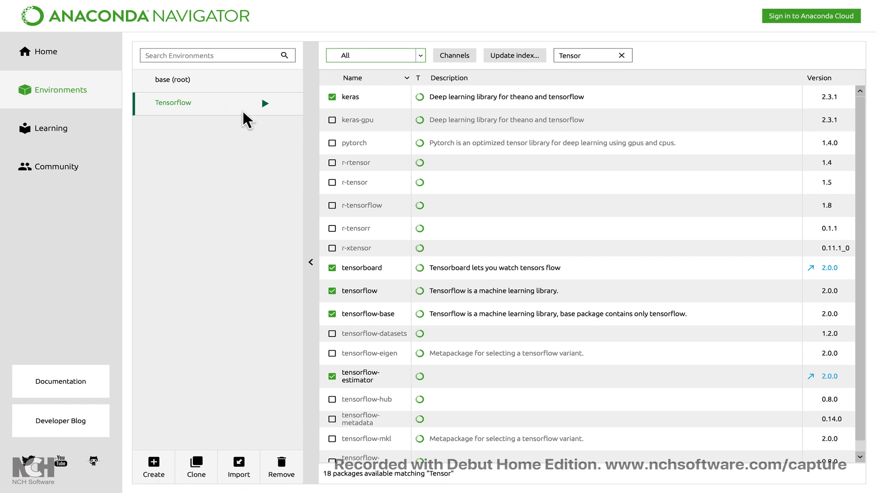
left_click(195, 82)
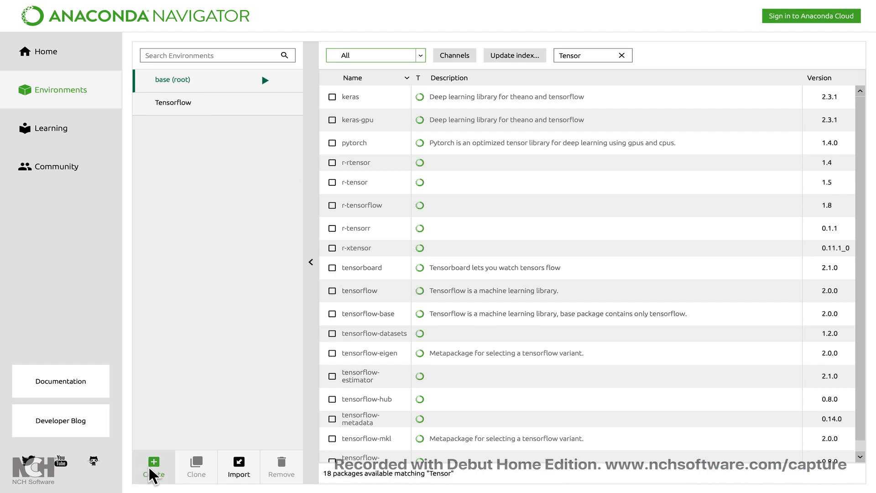
Start a new environment and name it We Yone Python Club
left_click(150, 465)
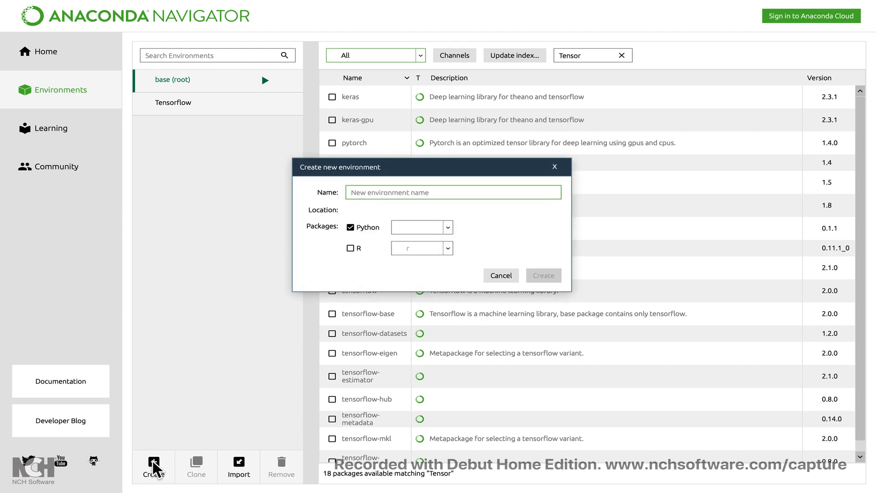
type("We ")
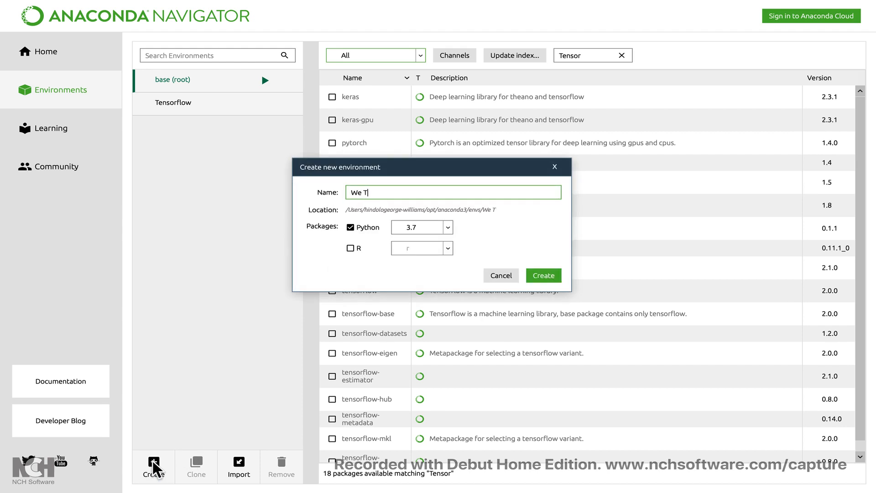
type("Yont P")
key("BackSpace")
key("BackSpace")
key("BackSpace")
type("E Pyt")
key("BackSpace")
key("BackSpace")
key("BackSpace")
key("BackSpace")
key("BackSpace")
type("e Python Club")
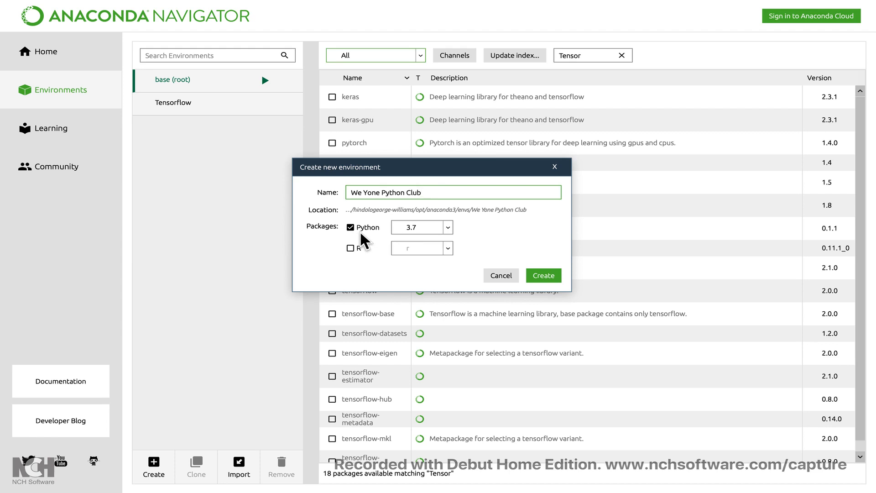
Review the available Python versions, choose 3.7 for the We Yone Python Club environment and create it
left_click(449, 228)
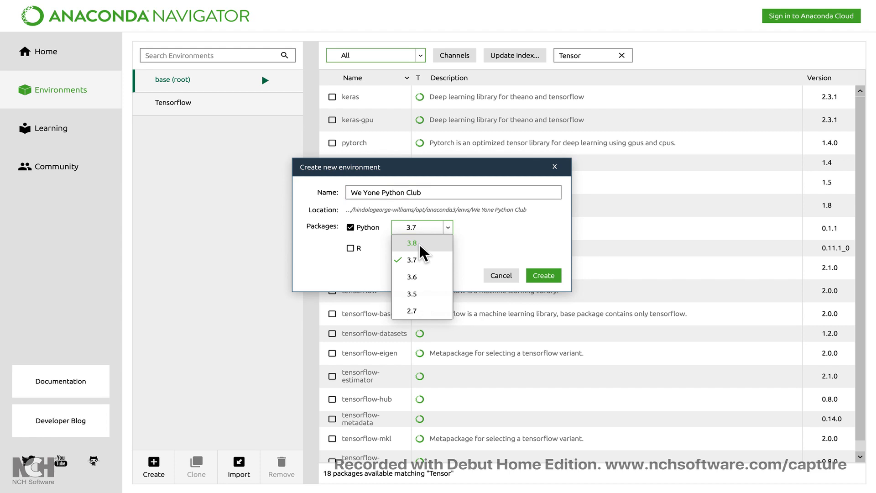
left_click(521, 231)
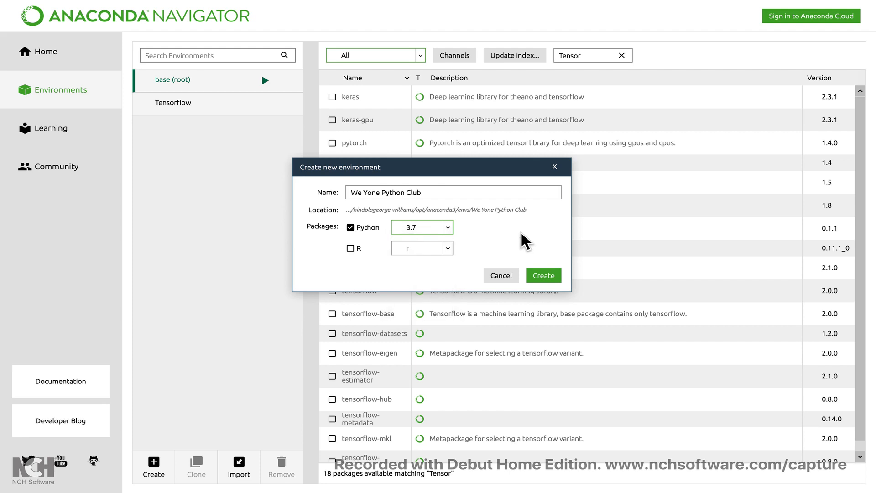
left_click(447, 226)
left_click(428, 234)
left_click(448, 227)
left_click(416, 258)
left_click(549, 275)
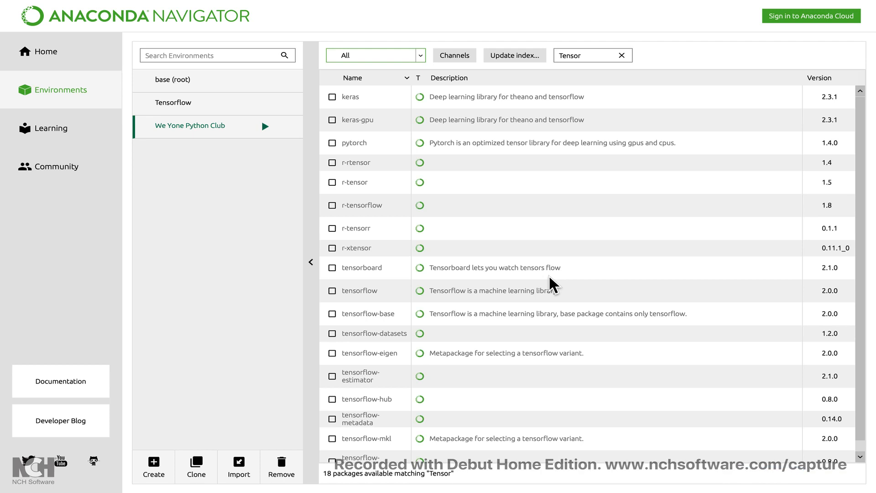
Clear the package search for the We Yone Python Club environment and filter its packages by Installed
left_click(254, 123)
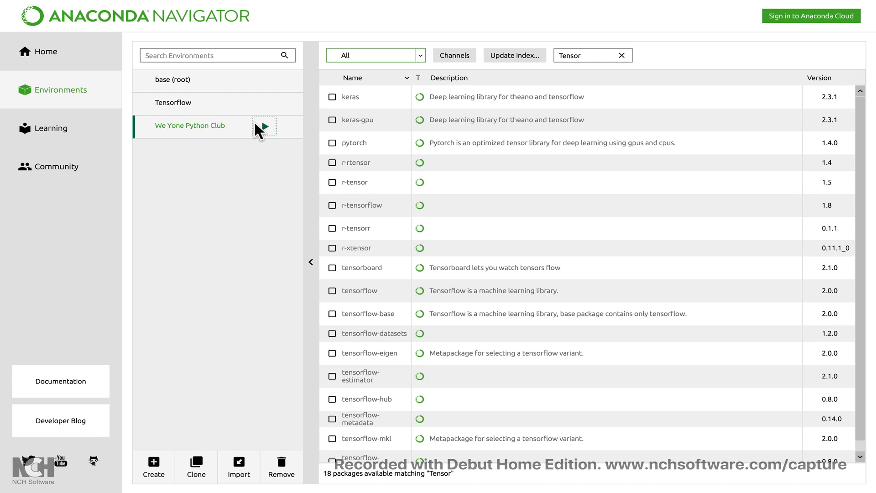
left_click(622, 55)
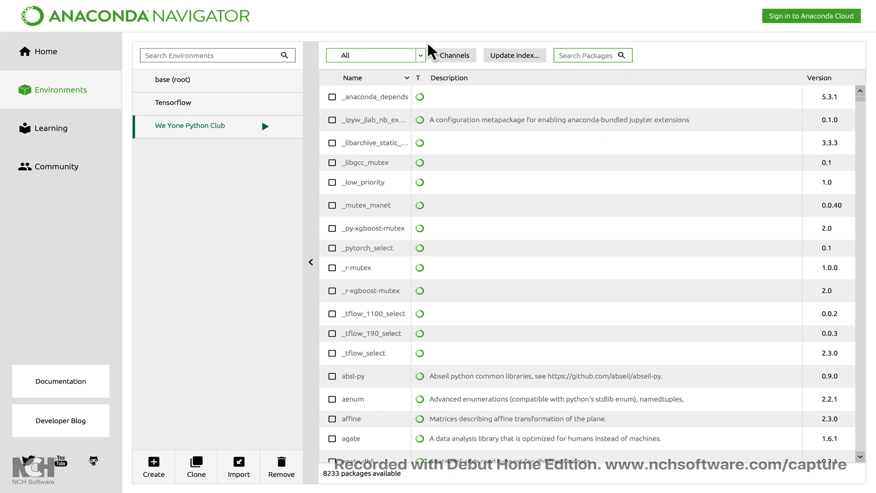
left_click(421, 55)
left_click(378, 75)
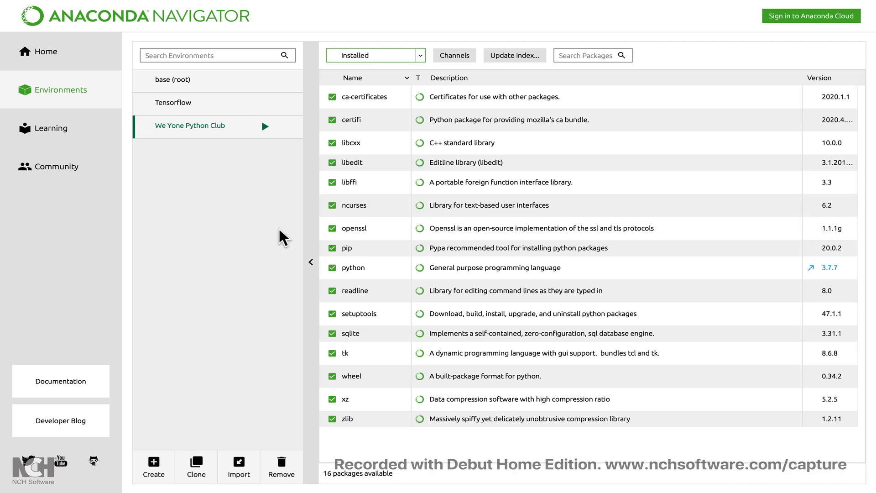
Open the Learning section and browse through its full set of resources
left_click(49, 133)
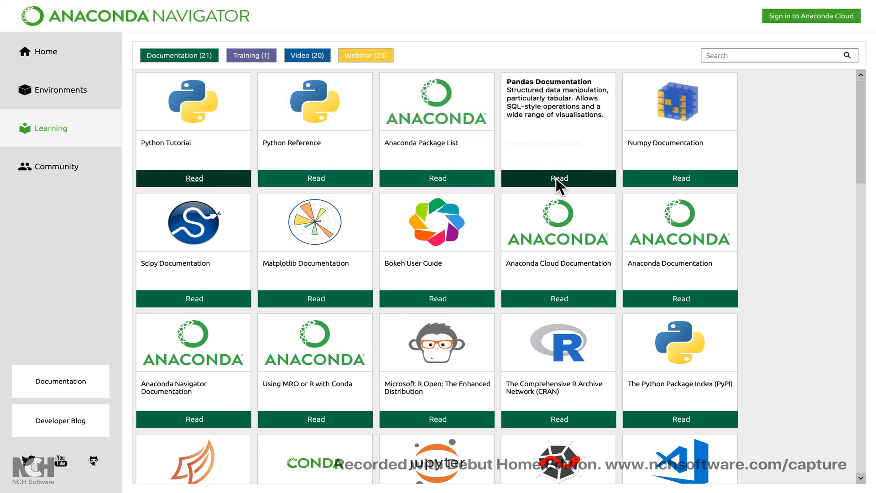
scroll(463, 293, "down", 20)
scroll(463, 293, "up", 20)
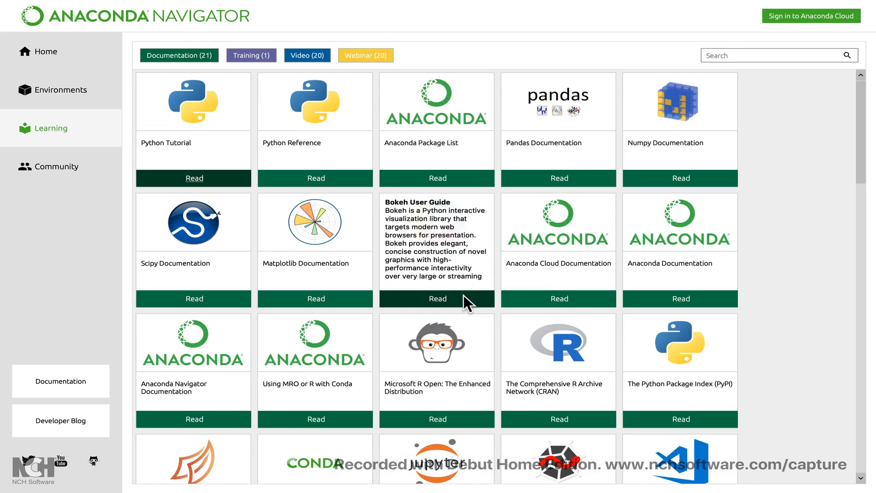
Switch off all learning resource categories, show only Documentation again and browse its entries
left_click(206, 53)
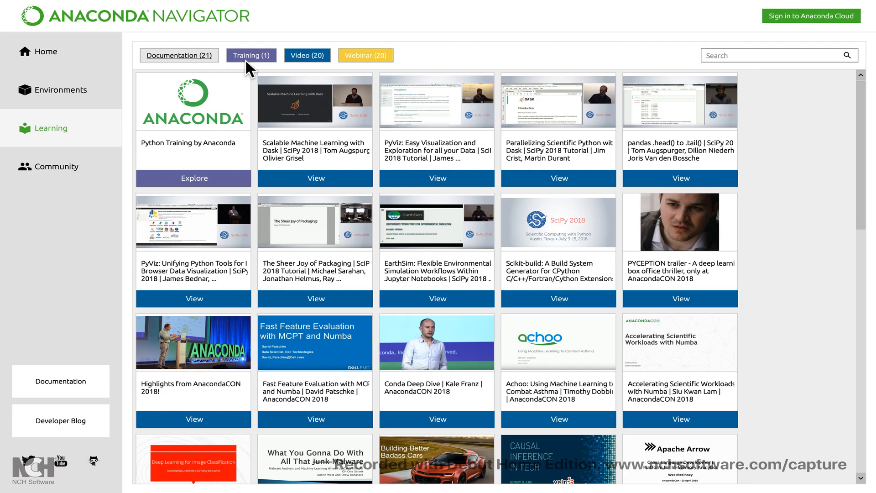
left_click(249, 52)
left_click(302, 48)
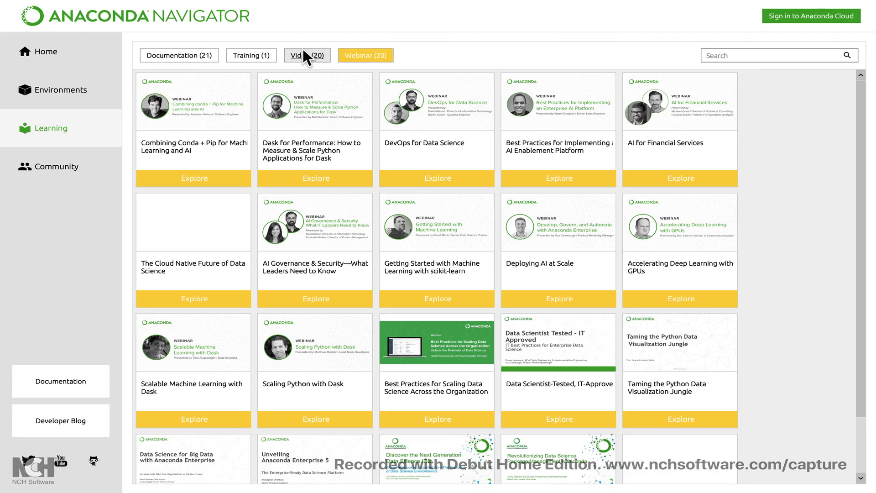
left_click(350, 52)
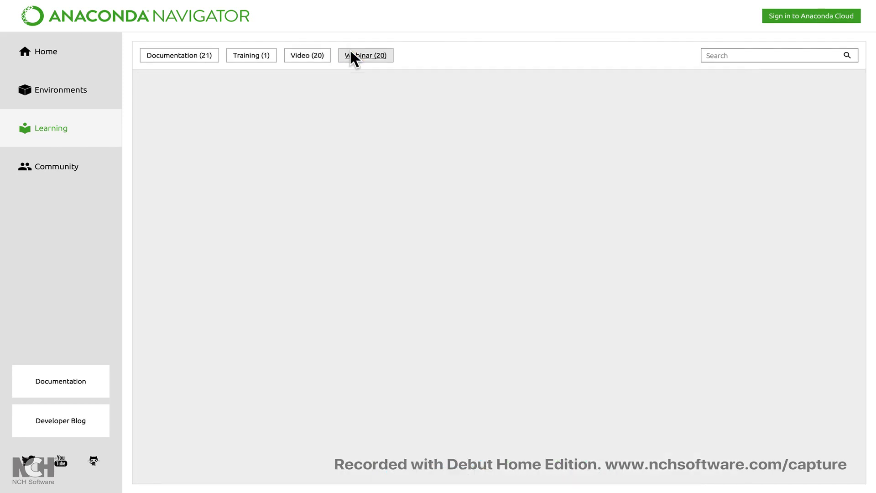
left_click(202, 53)
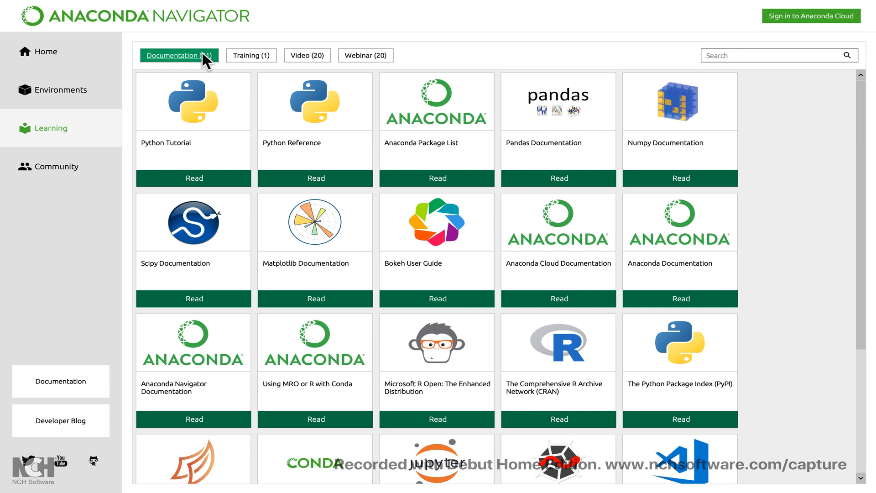
scroll(553, 331, "down", 3)
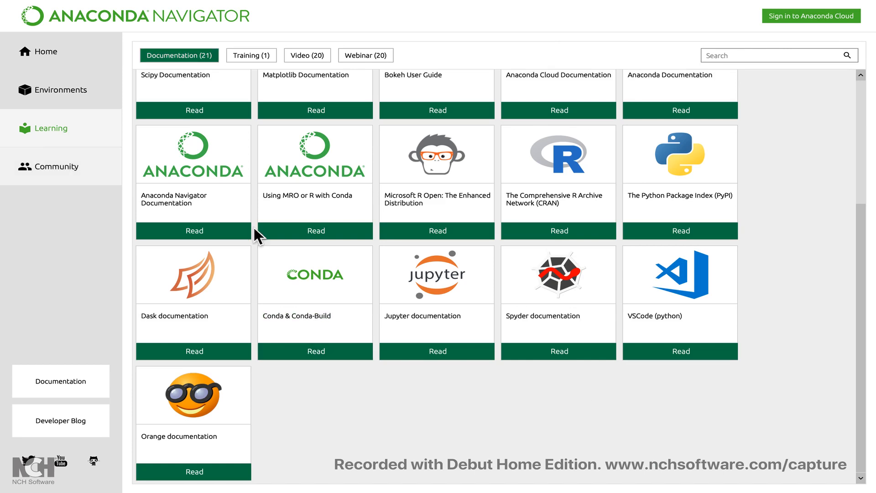
Open the Spyder documentation in the browser, skim the page and return to Anaconda Navigator
left_click(570, 353)
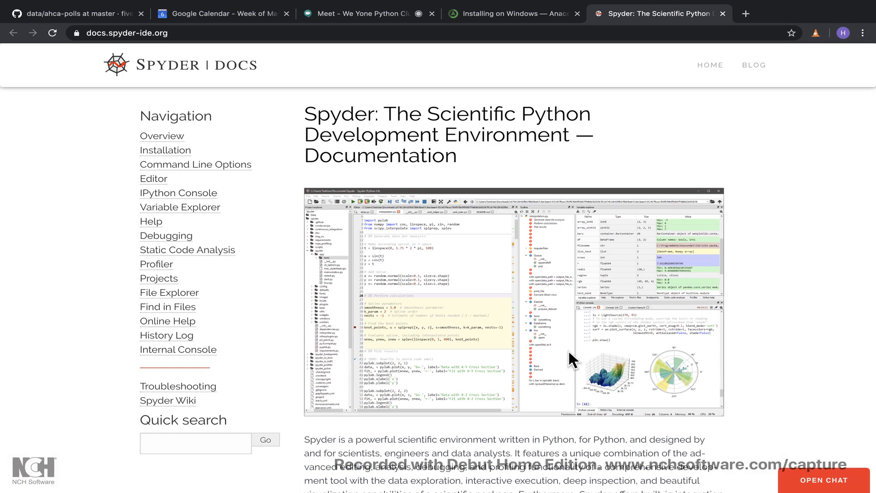
scroll(473, 373, "down", 20)
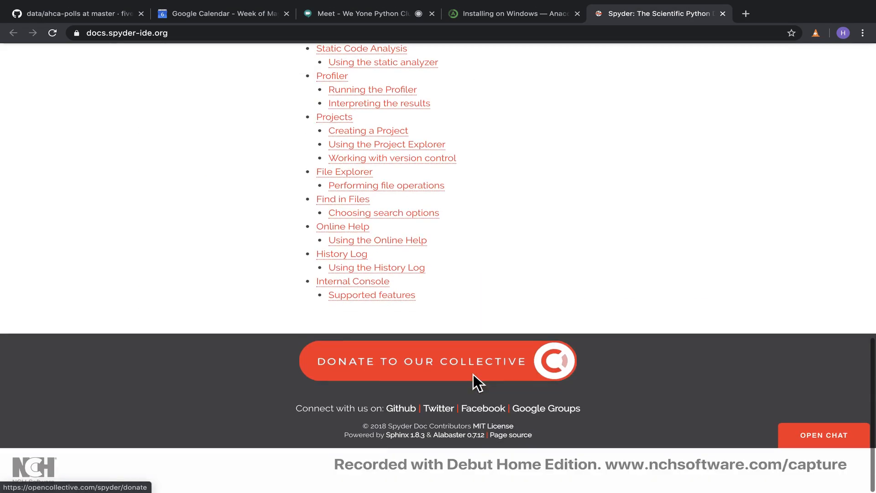
key("ctrl+Up")
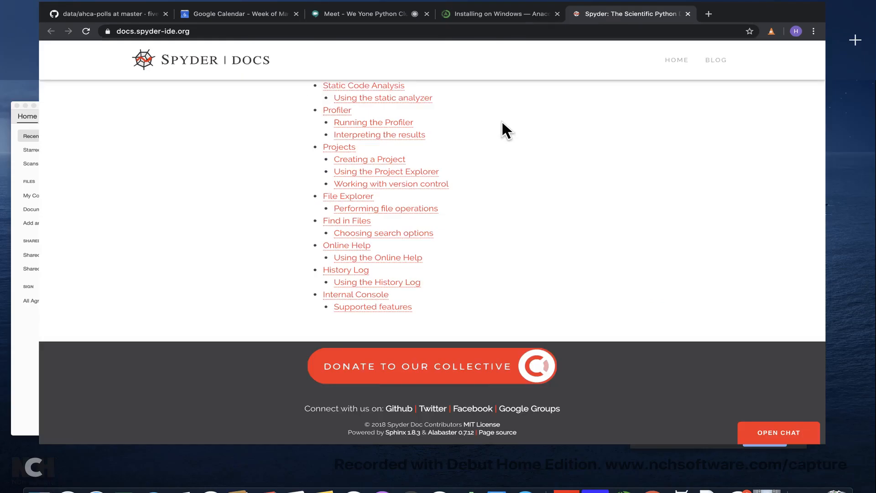
left_click(636, 474)
Open the Community section, hide the Social category and browse the events and forums
left_click(46, 167)
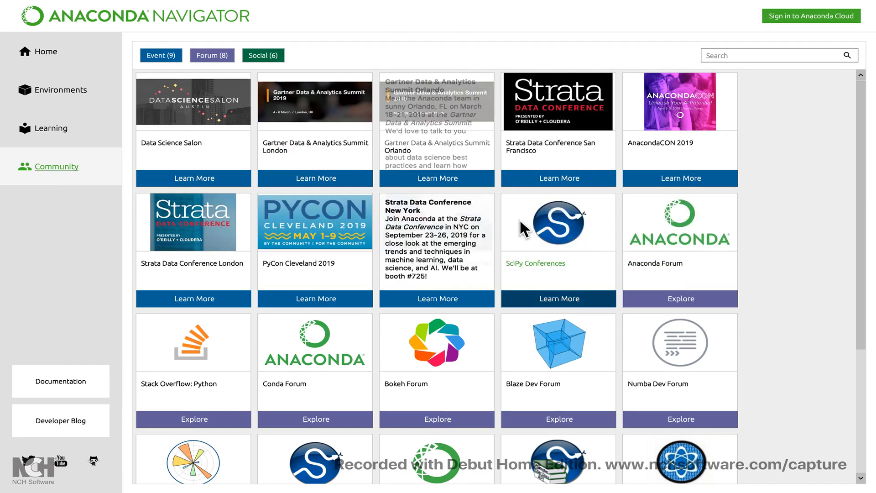
left_click(257, 53)
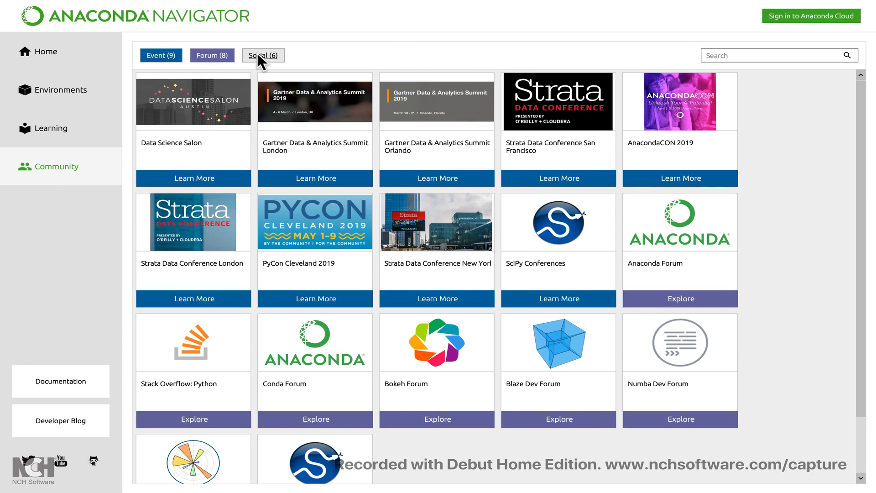
scroll(470, 266, "down", 2)
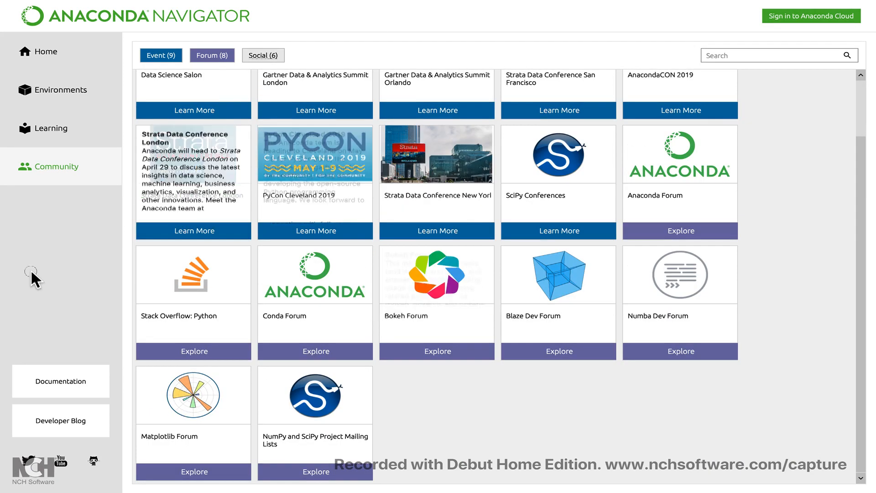
Open Navigator's online documentation in the browser and skim through to the Navigator user guide links
left_click(60, 386)
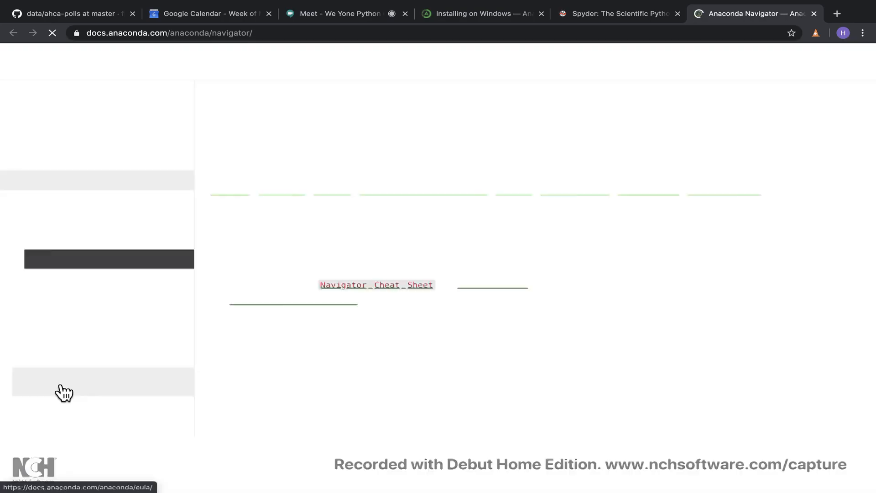
scroll(366, 365, "down", 15)
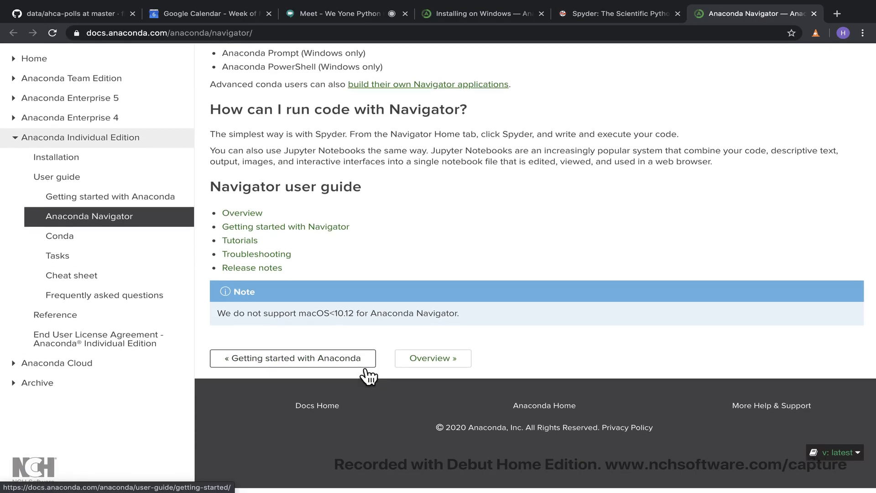
Open the Cheat sheet page in the Anaconda Individual Edition user guide and open its linked Anaconda Cheat Sheet PDF
scroll(351, 372, "up", 2)
left_click(91, 284)
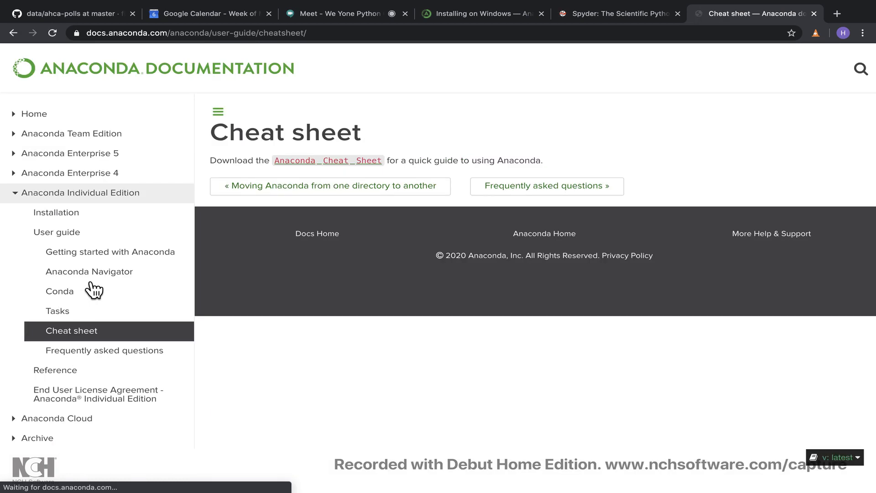
left_click(358, 164)
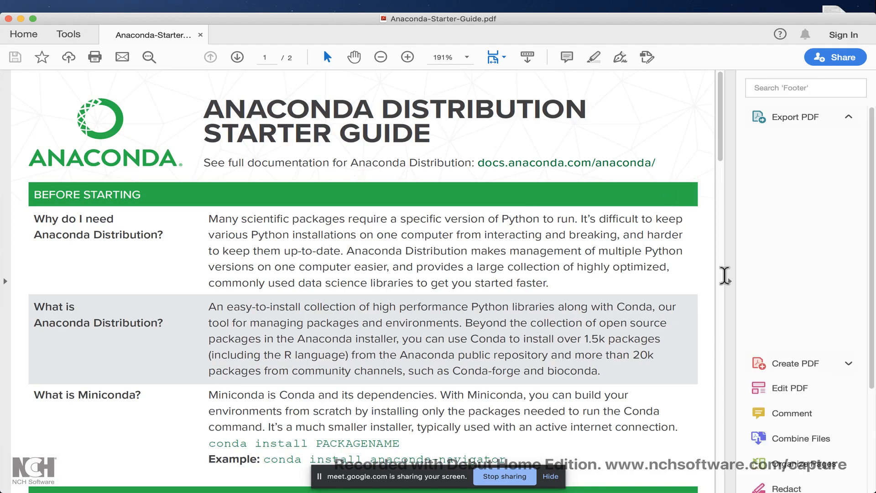
Collapse the PDF tools pane, skim the Anaconda Distribution Starter Guide to its end and return to the first page
left_click(729, 281)
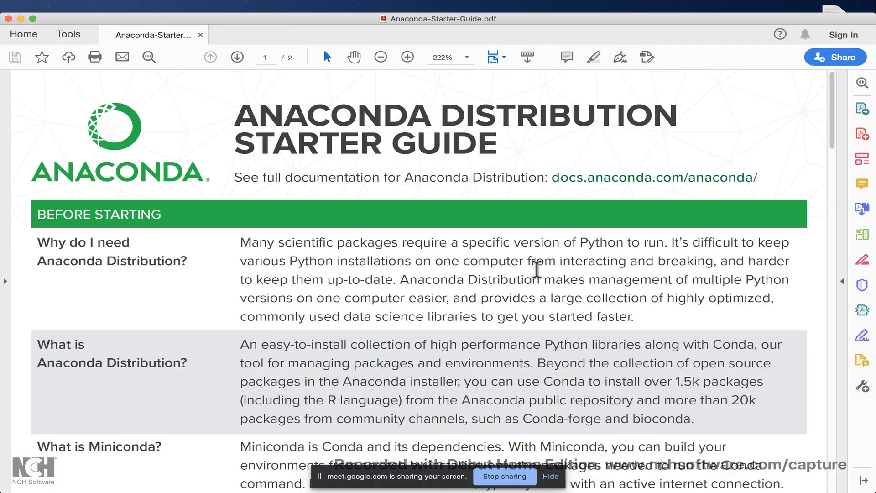
scroll(538, 273, "down", 20)
scroll(539, 278, "down", 10)
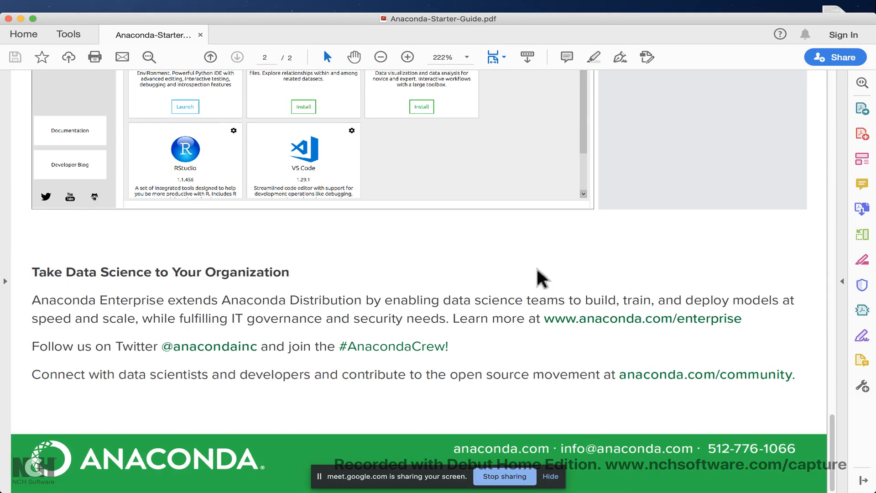
scroll(537, 270, "up", 20)
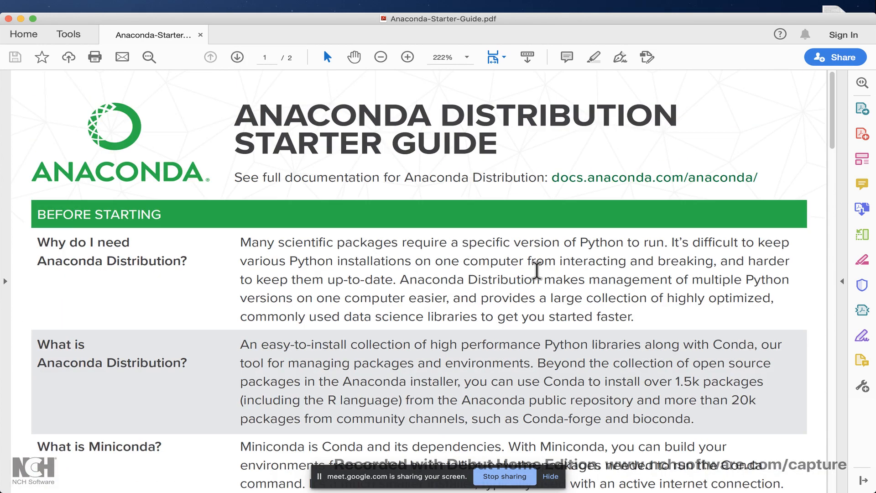
Switch back to Anaconda Navigator and show the Home applications for the We Yone Python Club environment
key("ctrl+Up")
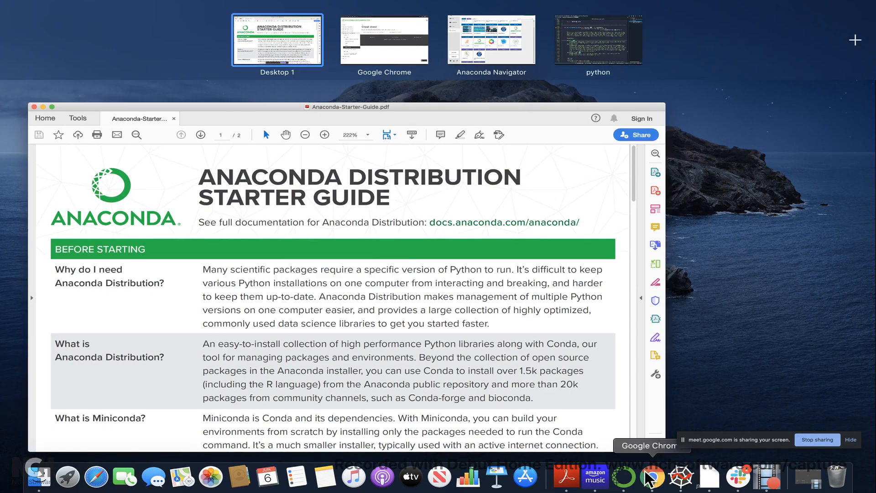
left_click(625, 476)
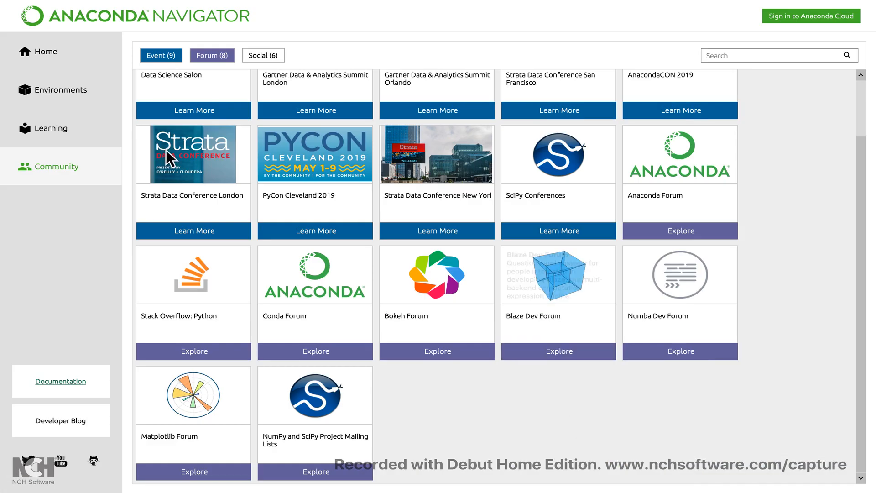
left_click(58, 47)
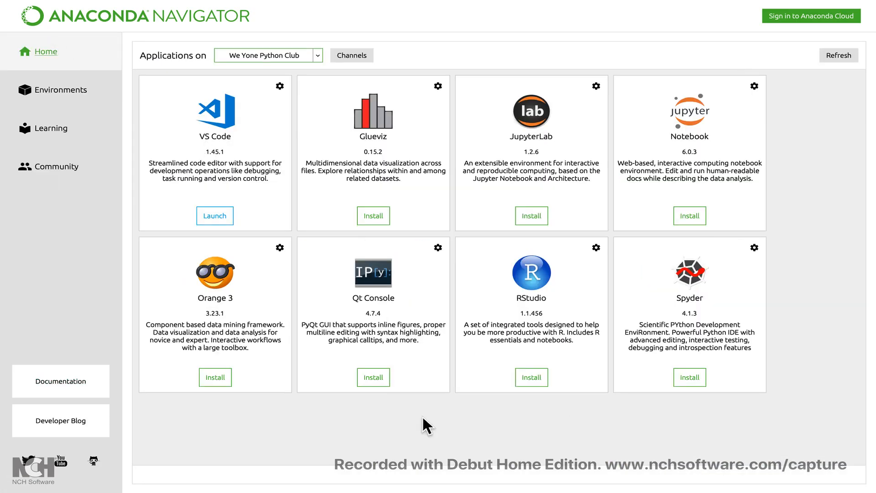
key("ctrl+Up")
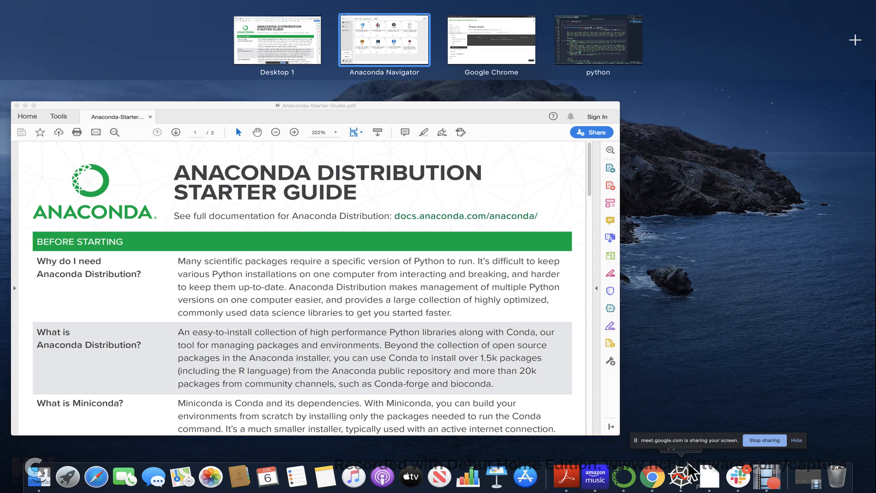
left_click(759, 479)
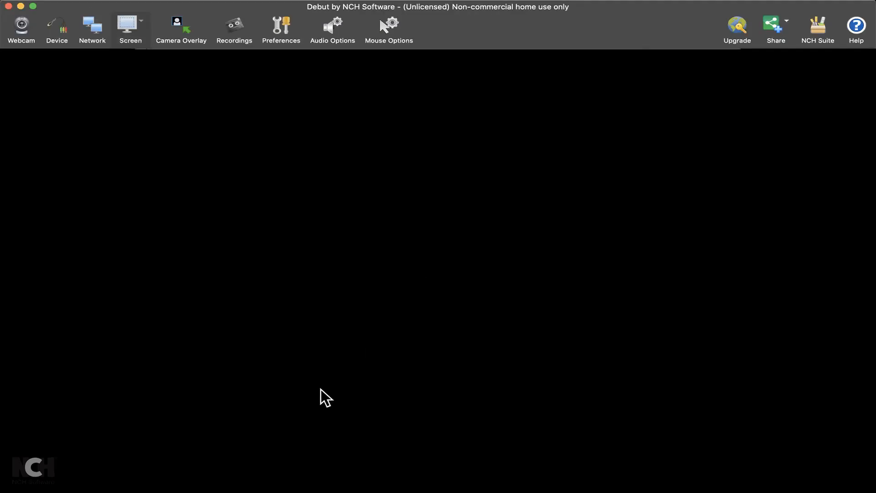